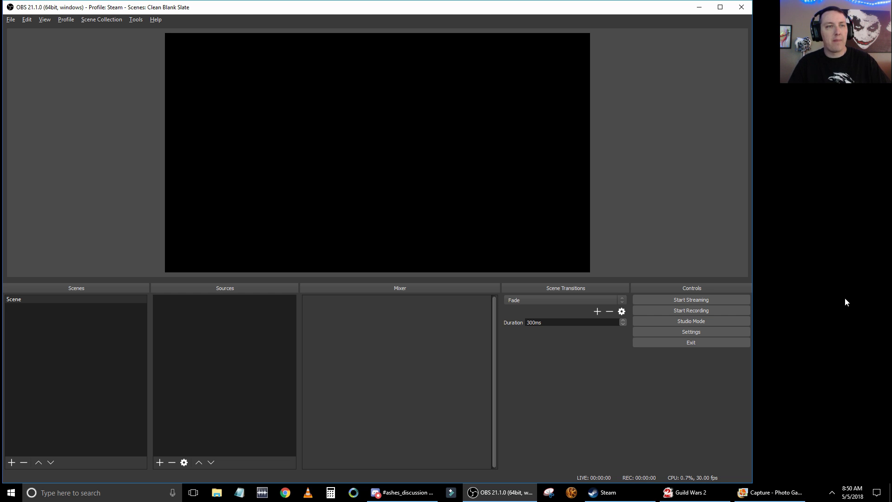
{"action": "left_click", "coordinate": [761, 496]}
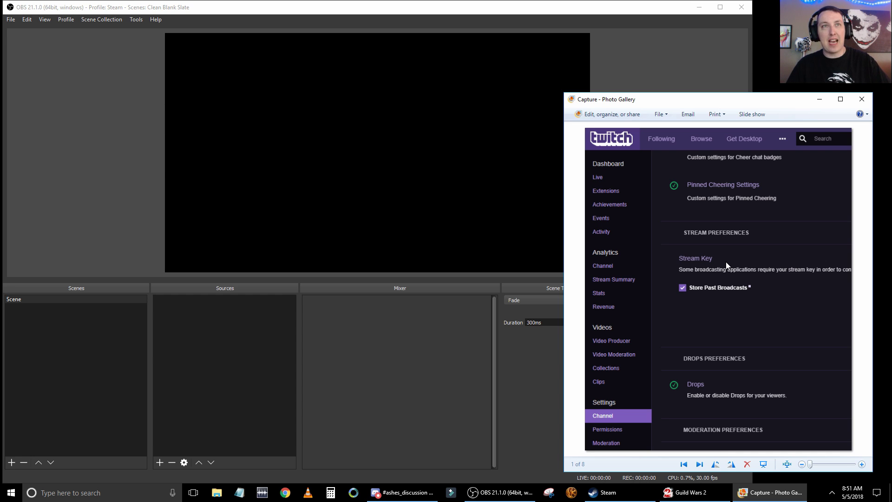
{"action": "left_click", "coordinate": [868, 102]}
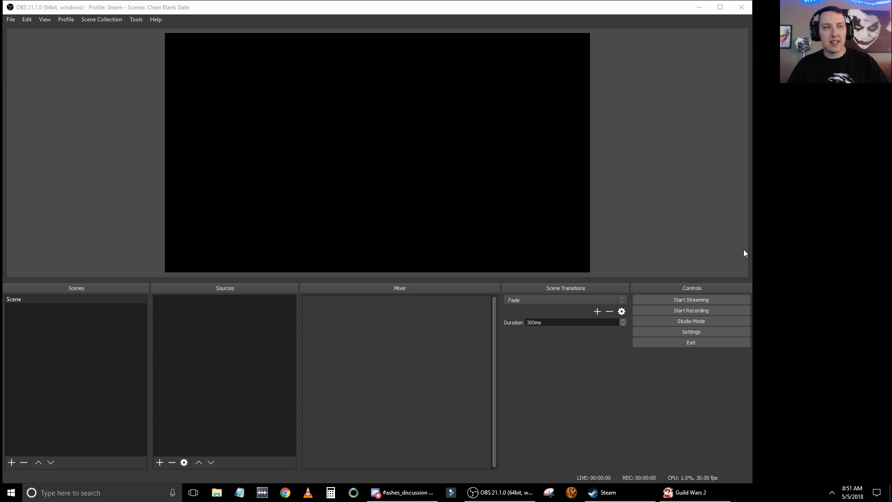
Choose US East: Chicago as the Twitch server in the stream settings and close the settings without saving.
{"action": "left_click", "coordinate": [688, 328]}
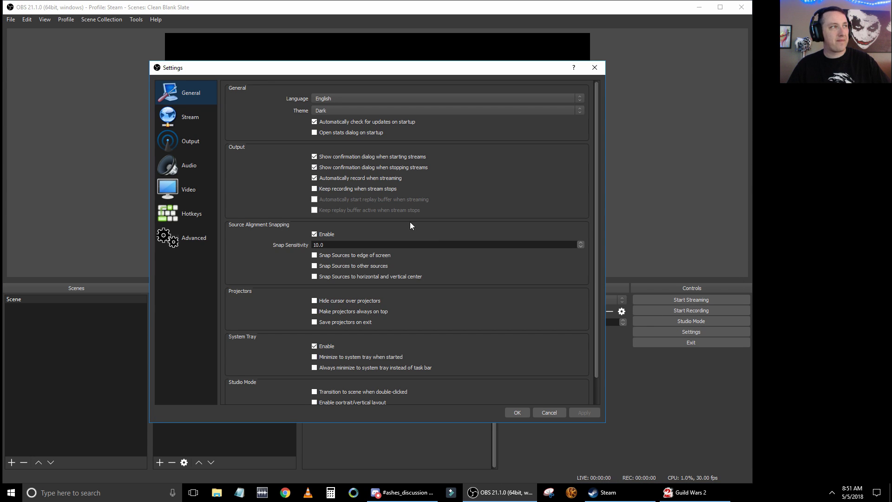
{"action": "left_click", "coordinate": [206, 120]}
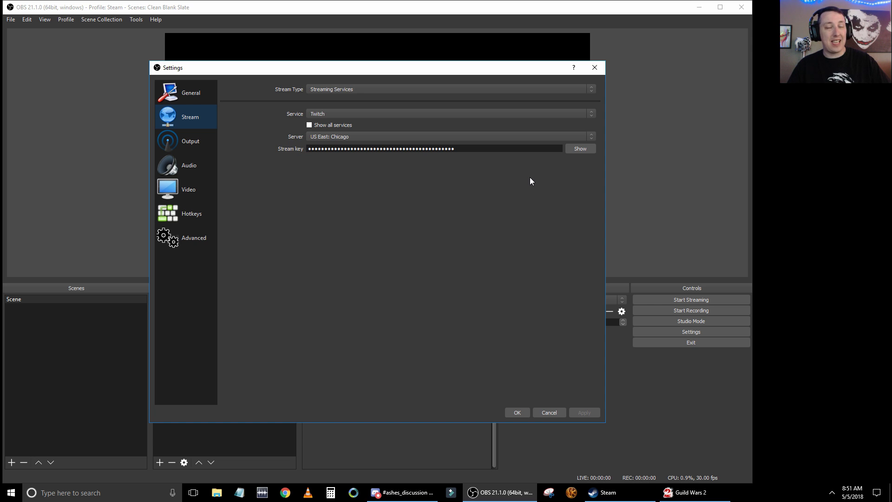
{"action": "left_click", "coordinate": [386, 139]}
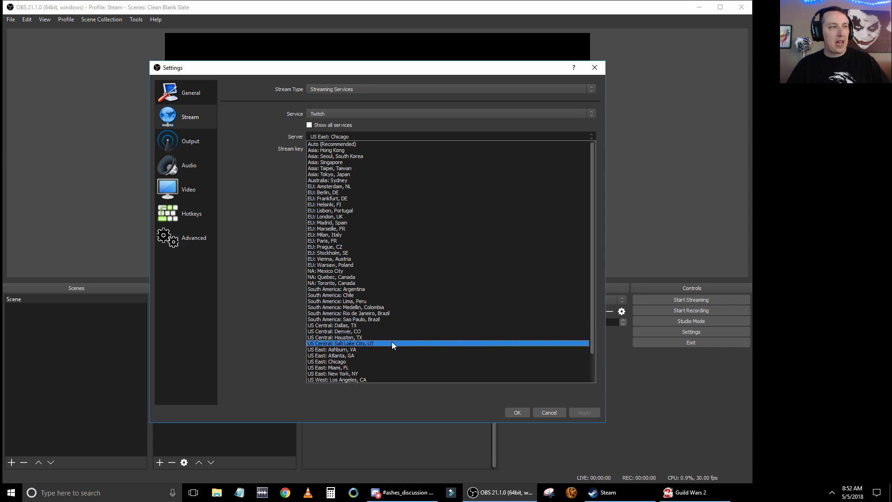
{"action": "left_click", "coordinate": [383, 361]}
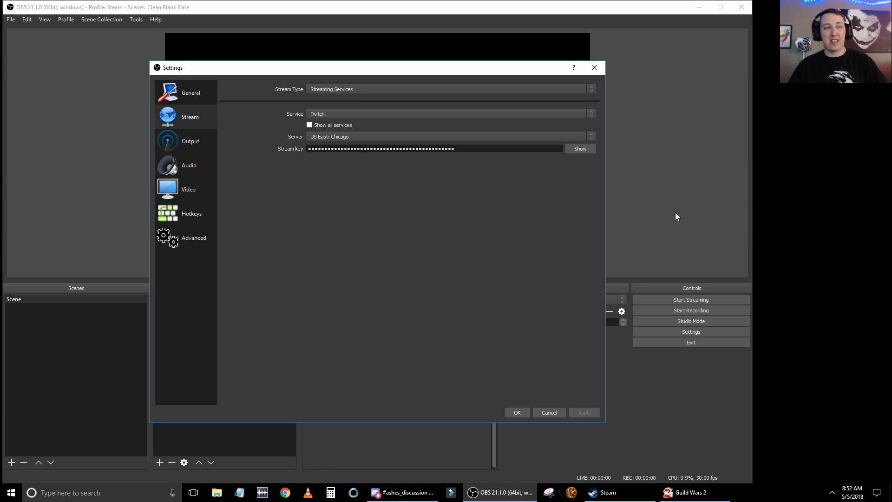
{"action": "left_click", "coordinate": [554, 412]}
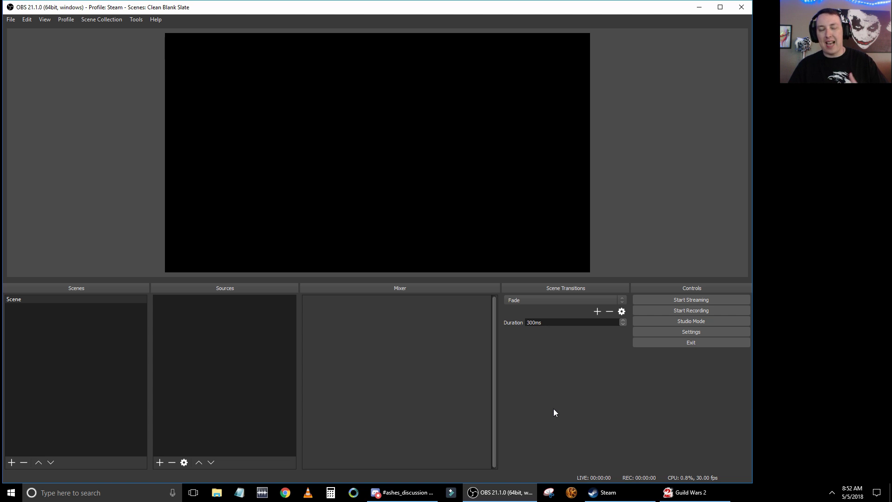
Set the desktop audio device to Default and the mic/auxiliary audio device to Blue Snowball, and save the audio settings.
{"action": "left_click", "coordinate": [668, 332]}
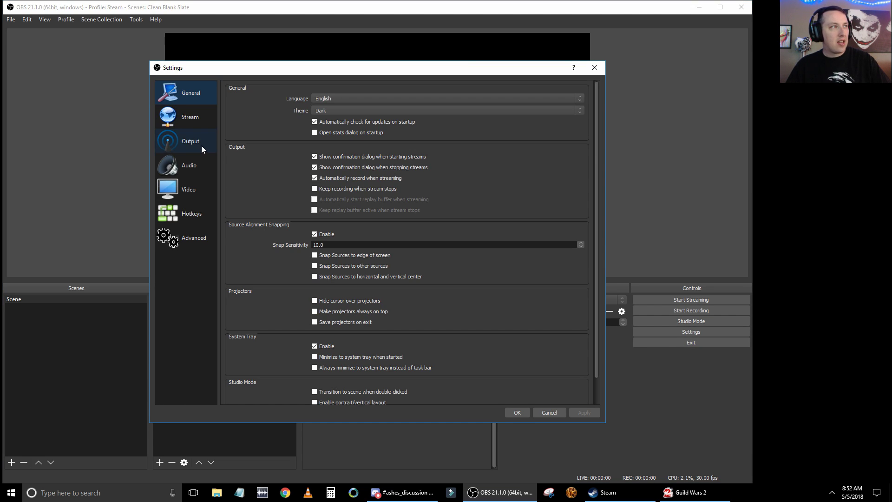
{"action": "left_click", "coordinate": [189, 170]}
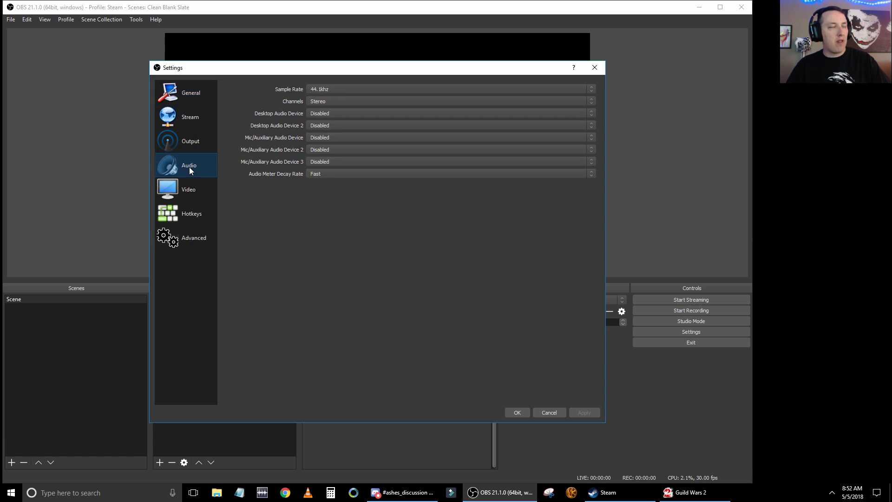
{"action": "left_click", "coordinate": [342, 113]}
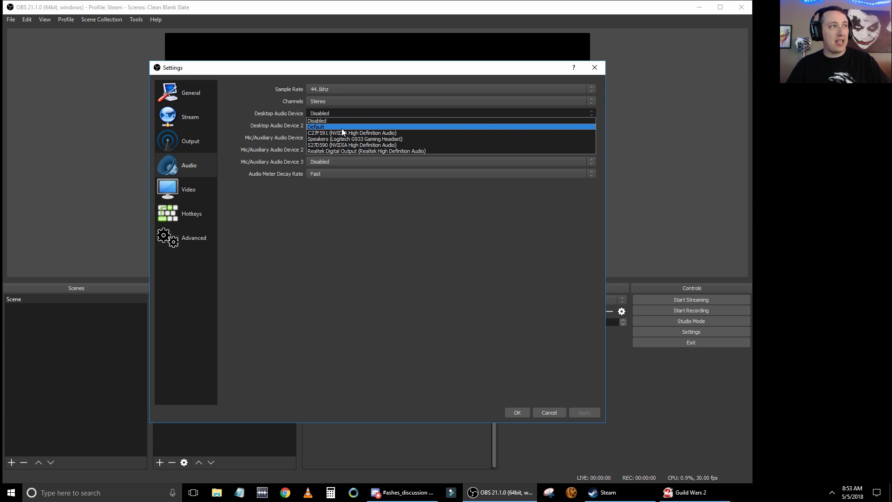
{"action": "left_click", "coordinate": [342, 127]}
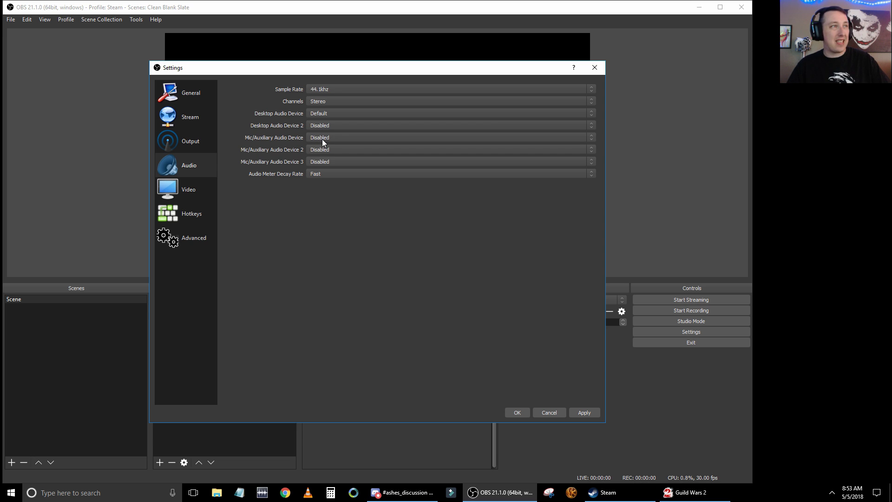
{"action": "left_click", "coordinate": [322, 139]}
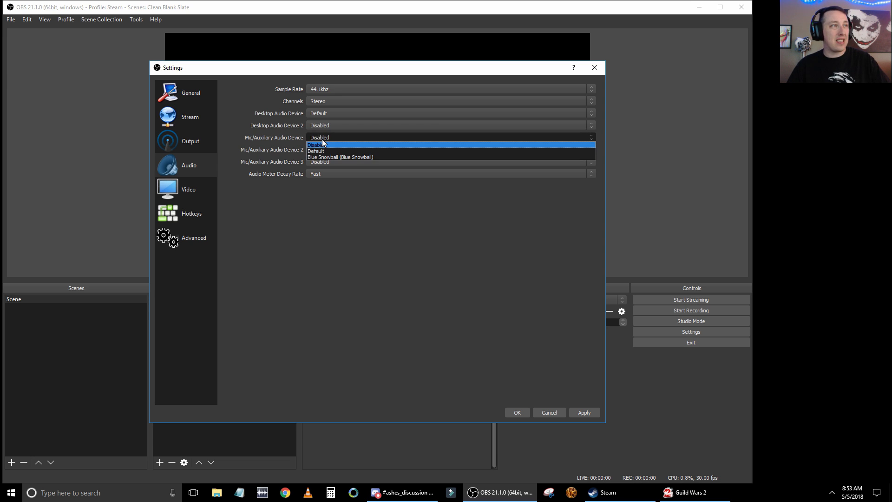
{"action": "left_click", "coordinate": [350, 157]}
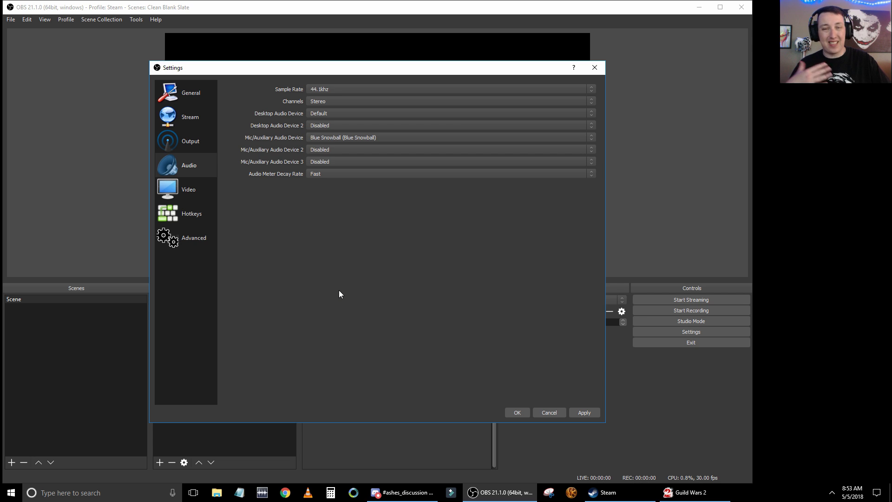
{"action": "left_click", "coordinate": [579, 411]}
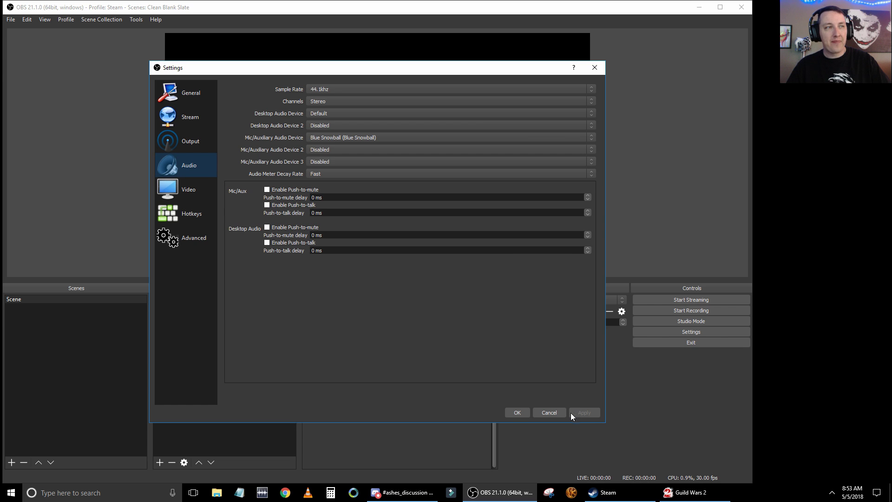
{"action": "left_click", "coordinate": [515, 412]}
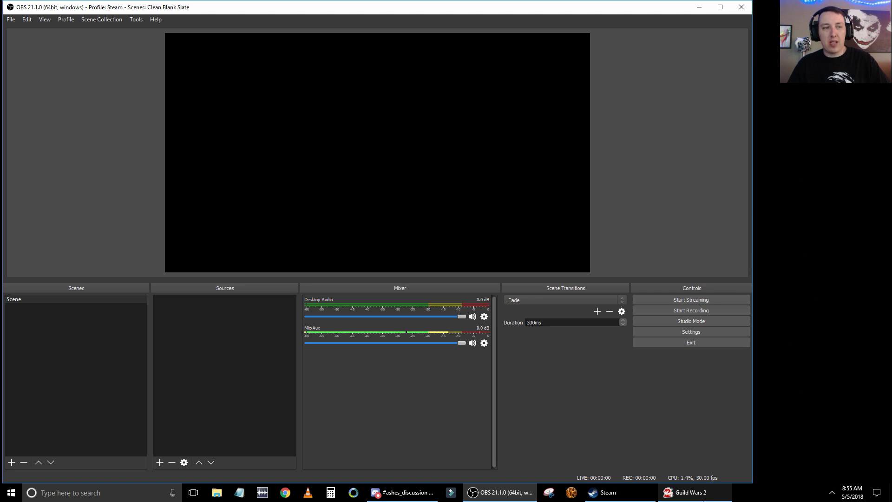
Add a new Game Capture source to the scene, named "ELEMENT: Game Capture".
{"action": "mouse_move", "coordinate": [719, 500]}
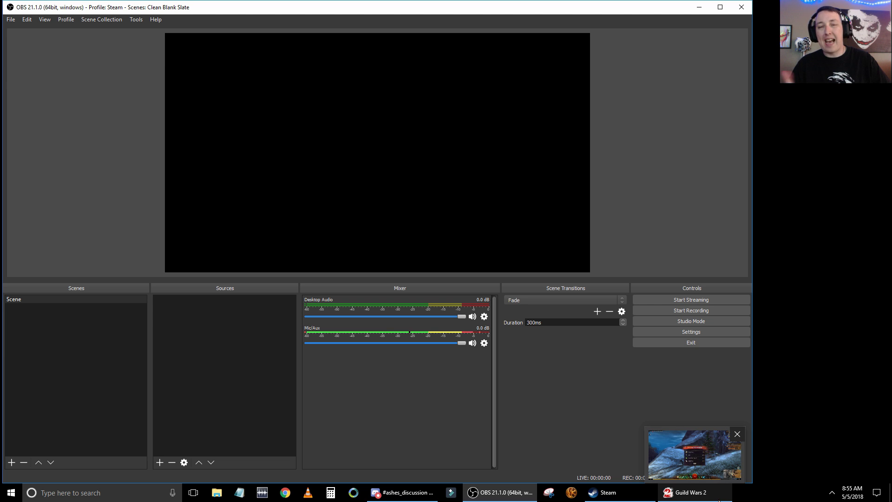
{"action": "left_click", "coordinate": [160, 463]}
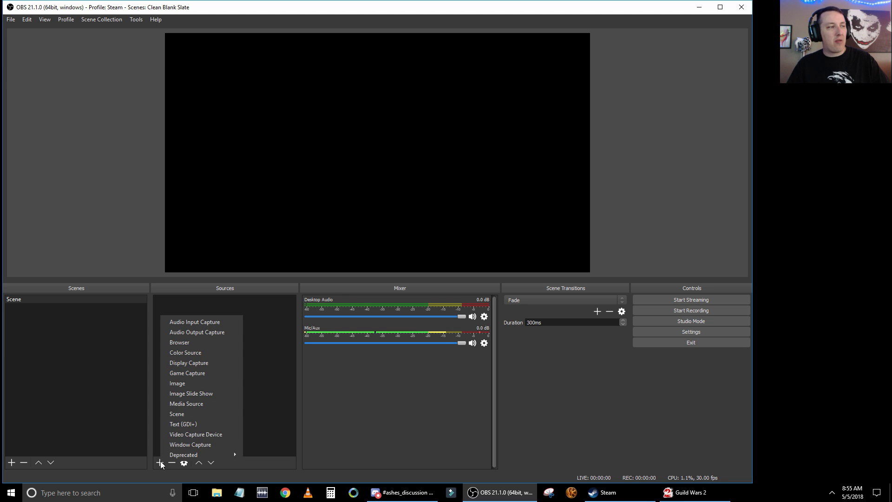
{"action": "left_click", "coordinate": [198, 373]}
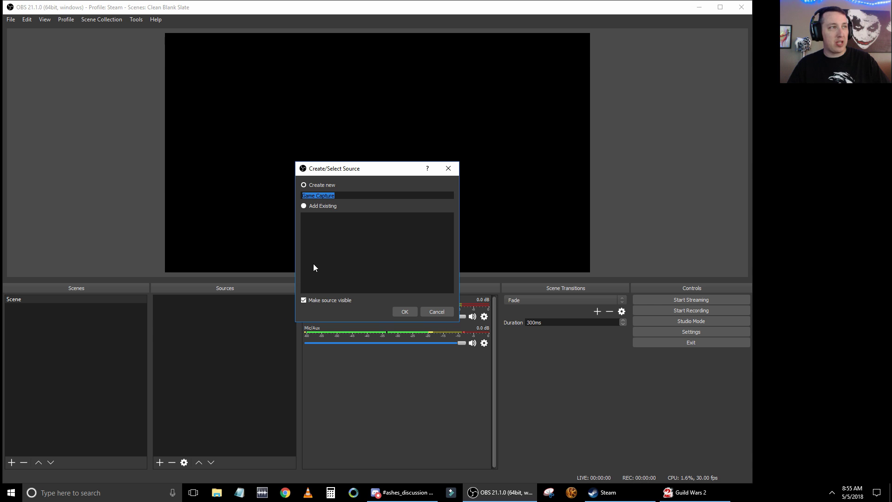
{"action": "type", "text": "ELEMENT"}
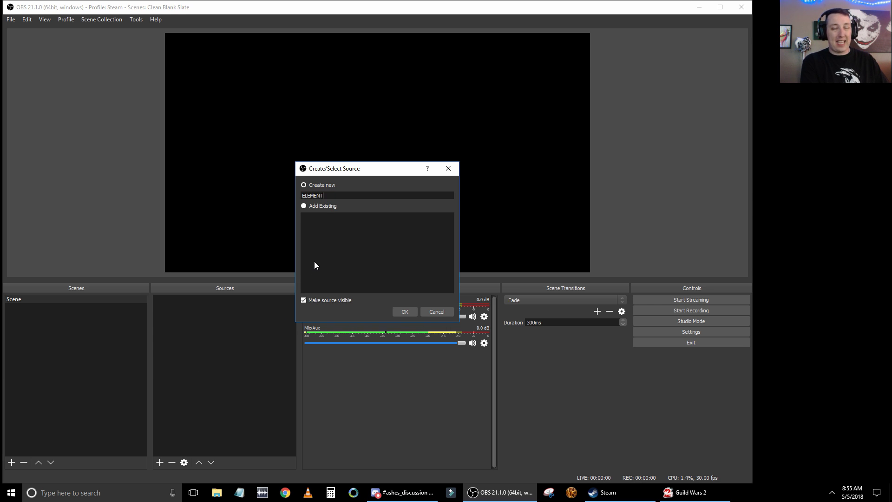
{"action": "type", "text": ": "}
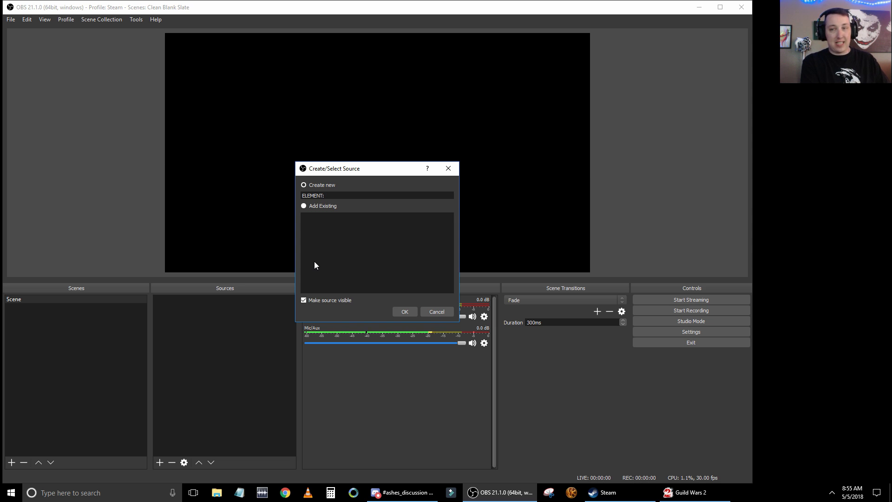
{"action": "type", "text": "Game Capture"}
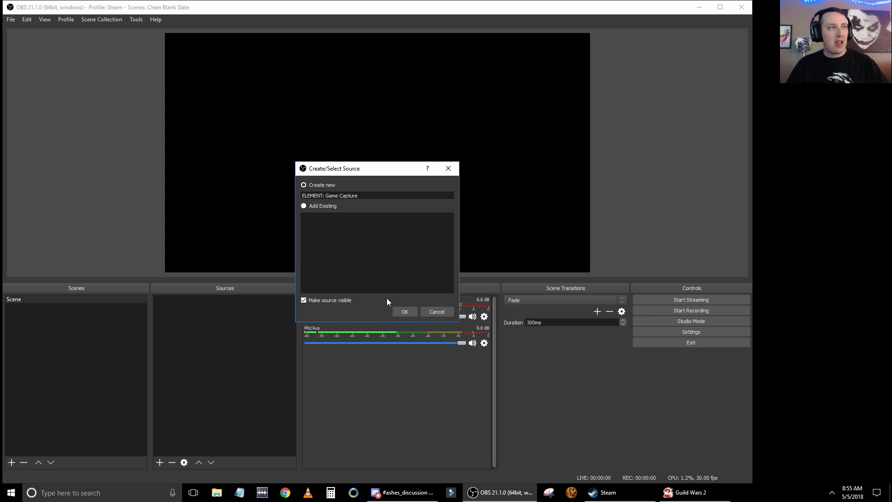
{"action": "left_click", "coordinate": [405, 311]}
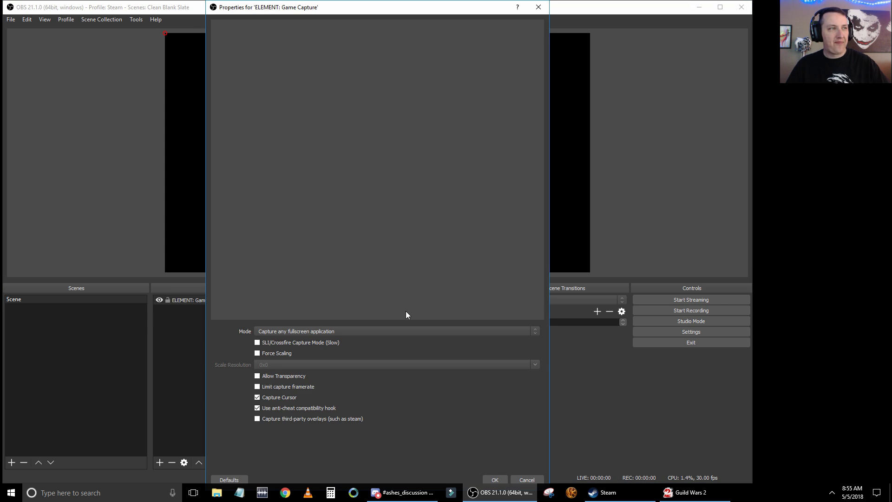
Configure the game capture to capture a specific window, using the Guild Wars 2 window ([Gw2-64.exe]).
{"action": "left_click", "coordinate": [324, 332]}
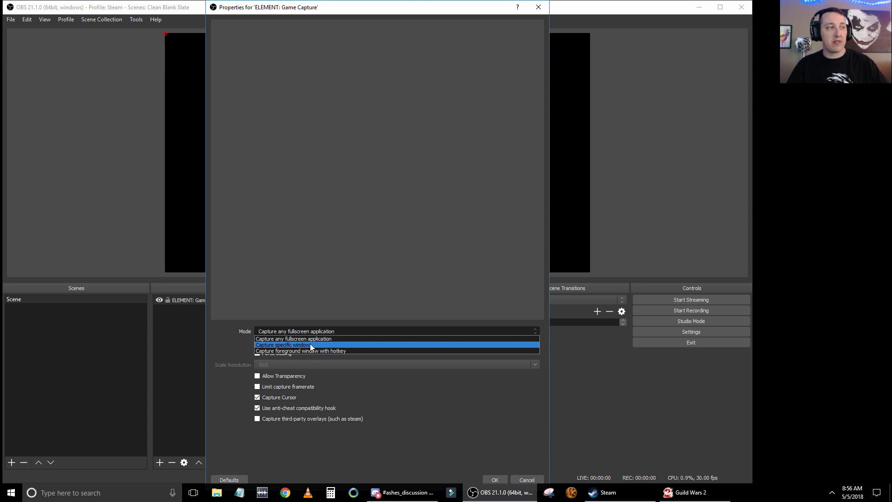
{"action": "left_click", "coordinate": [310, 345]}
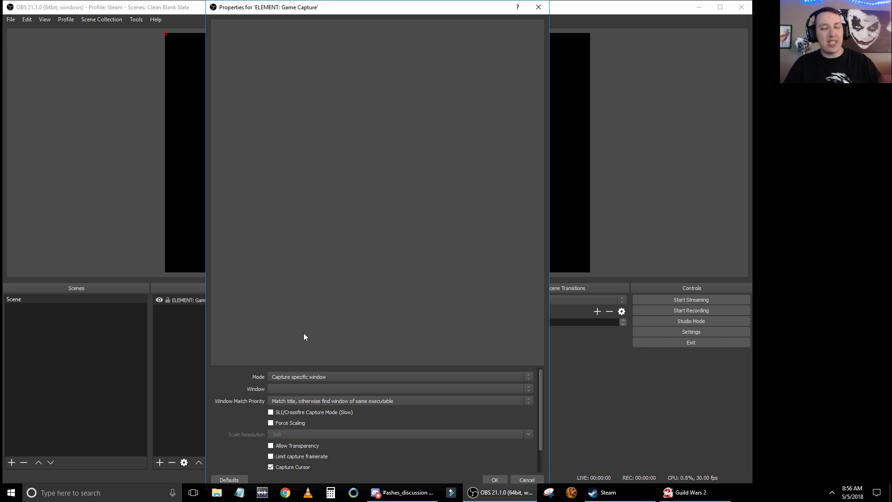
{"action": "left_click", "coordinate": [293, 385]}
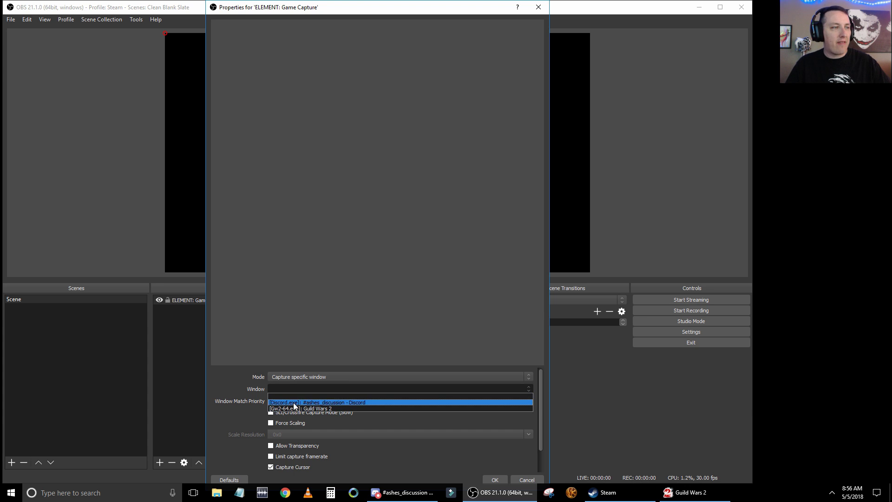
{"action": "left_click", "coordinate": [343, 408]}
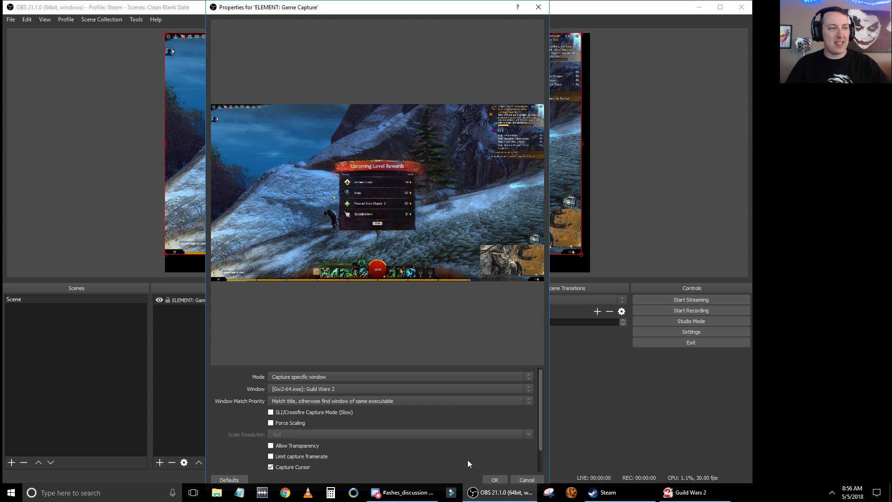
{"action": "left_click", "coordinate": [495, 480]}
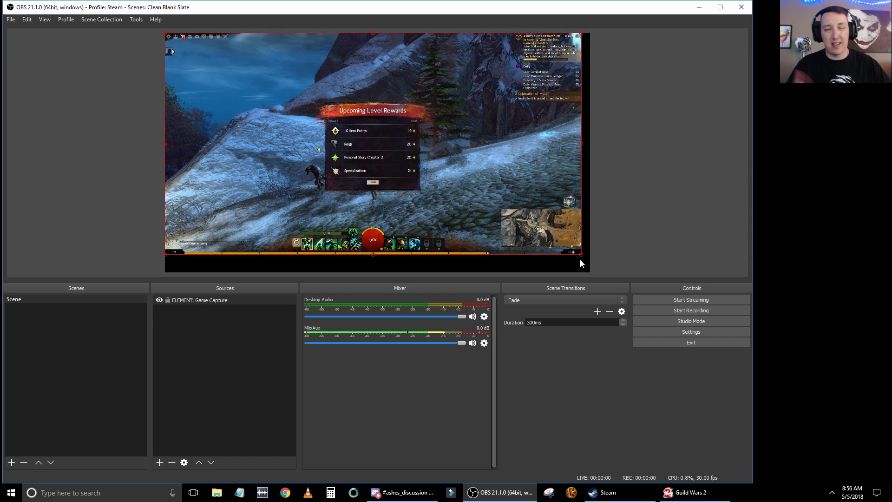
Enlarge the game capture to fill the canvas width and lock the source in place.
{"action": "mouse_move", "coordinate": [581, 255]}
{"action": "left_mouse_down"}
{"action": "mouse_move", "coordinate": [598, 273]}
{"action": "mouse_move", "coordinate": [584, 260]}
{"action": "left_mouse_up"}
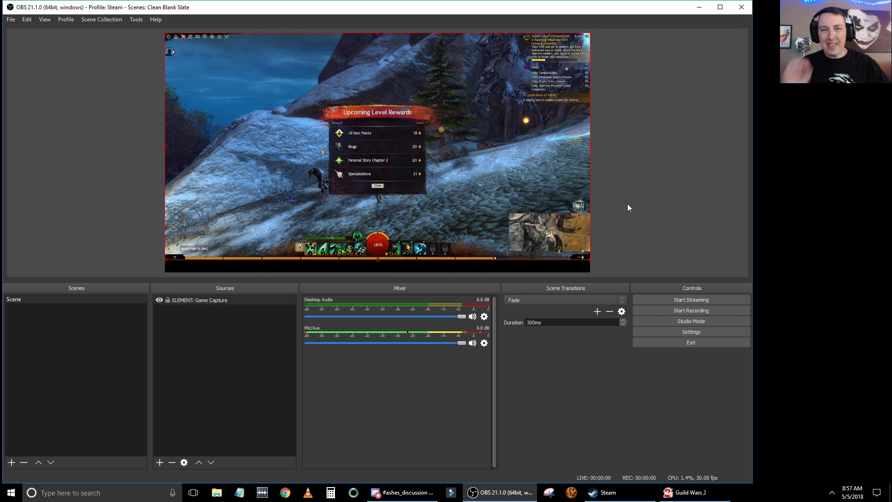
{"action": "left_click", "coordinate": [167, 299]}
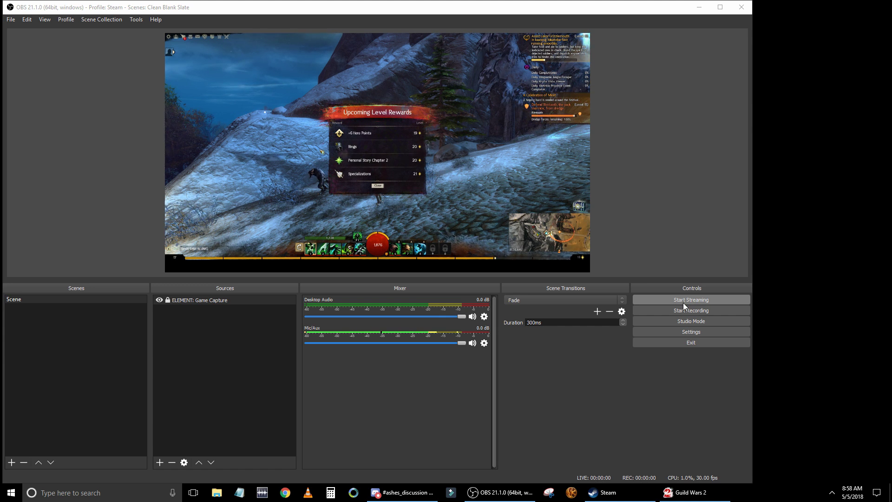
Add a new Video Capture Device source to the scene, named "ELEMENT: Webcam".
{"action": "left_click", "coordinate": [160, 463]}
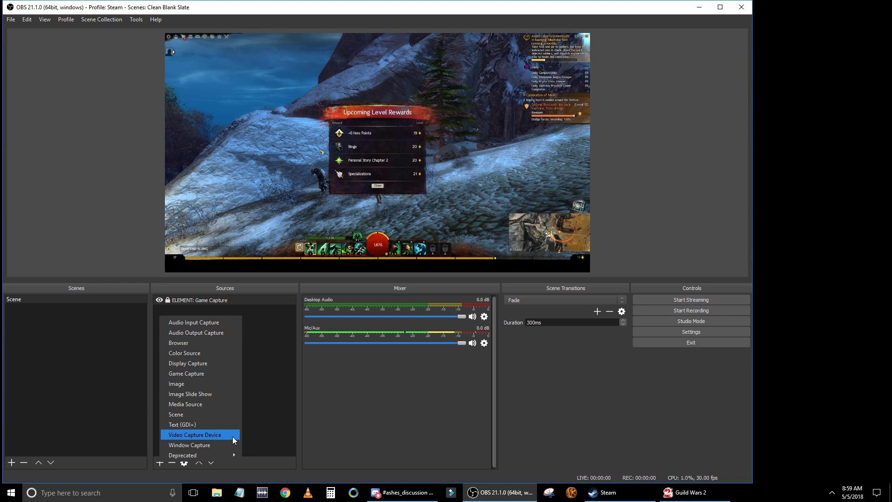
{"action": "left_click", "coordinate": [233, 436]}
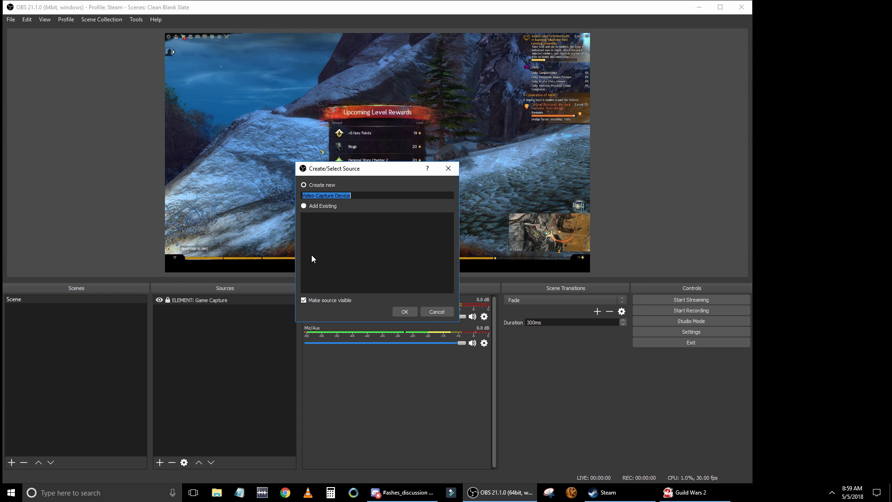
{"action": "type", "text": "ELEMENT: "}
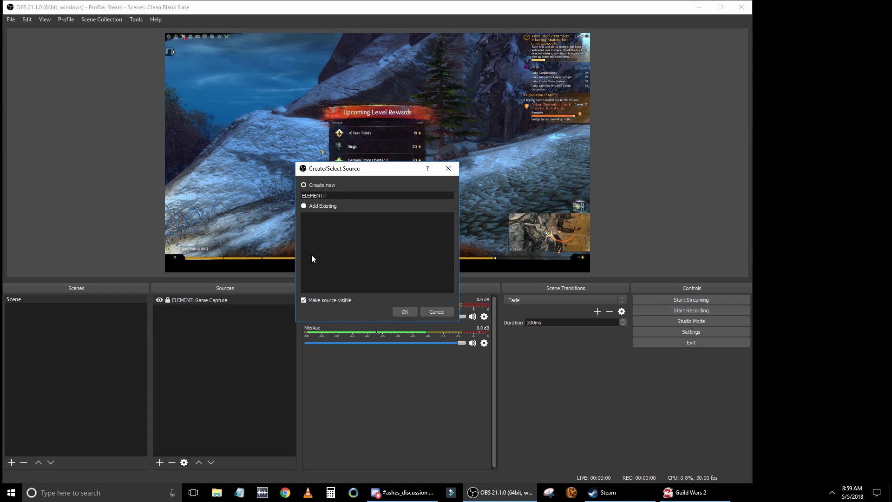
{"action": "type", "text": "Web"}
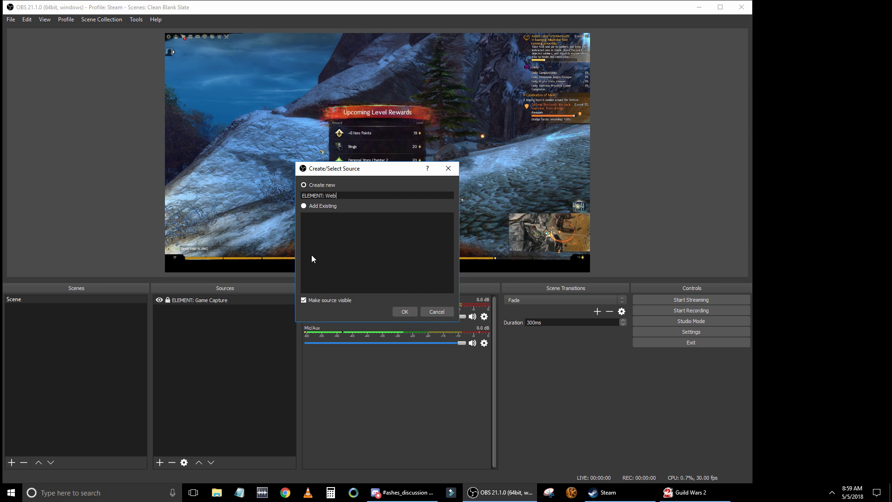
{"action": "type", "text": "cam"}
{"action": "key", "text": "Return"}
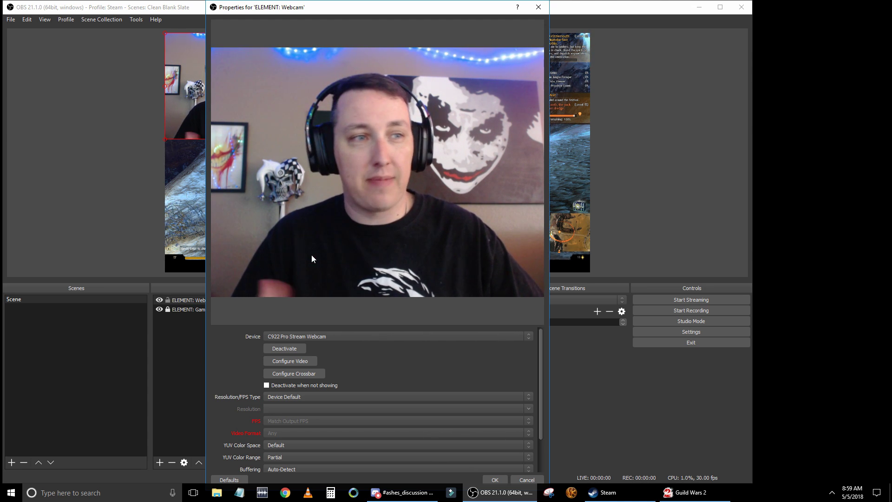
Try the webcam's tilt at 8 and pan at 7 in its camera controls, and return both to 0.
{"action": "left_click", "coordinate": [296, 362]}
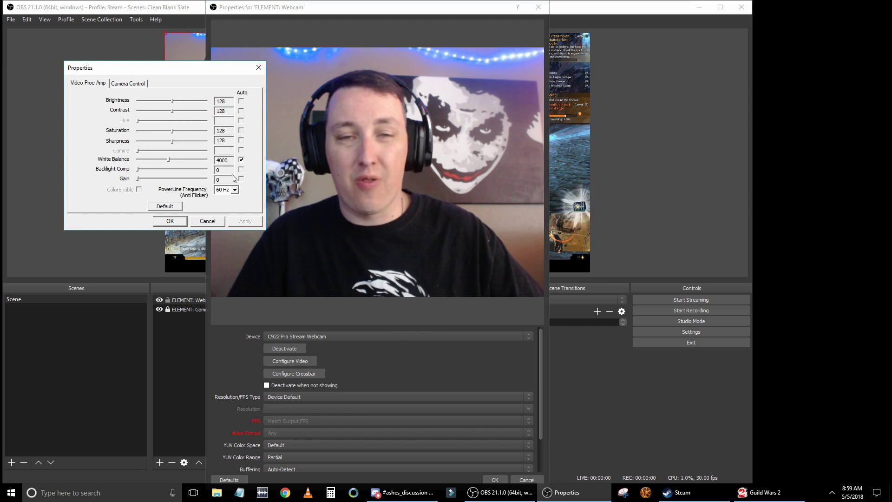
{"action": "left_click", "coordinate": [128, 83]}
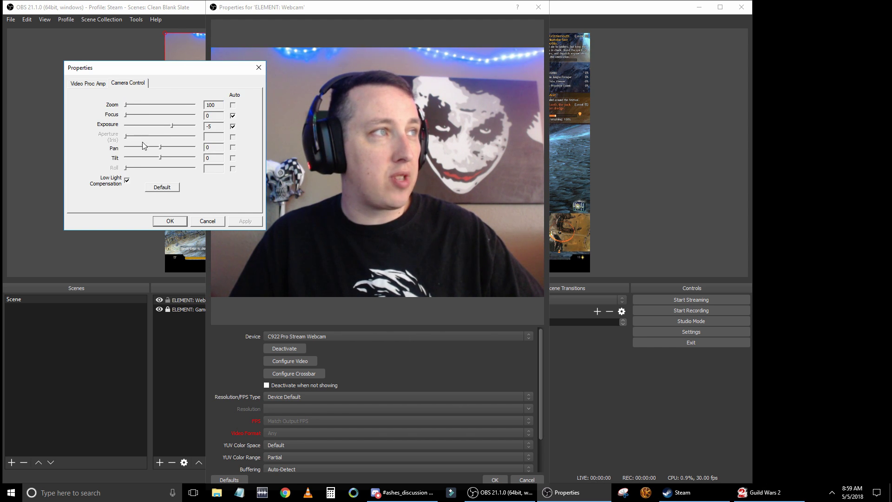
{"action": "left_click", "coordinate": [144, 159]}
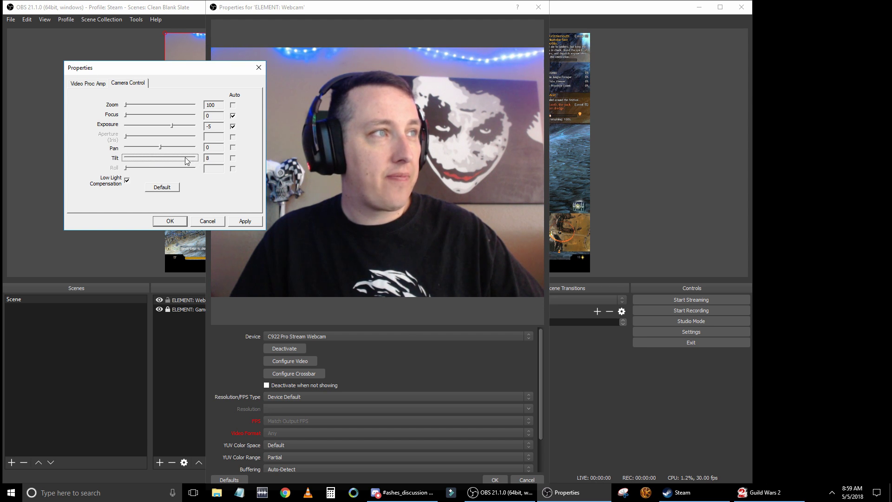
{"action": "left_click_drag", "start_coordinate": [162, 158], "coordinate": [160, 158]}
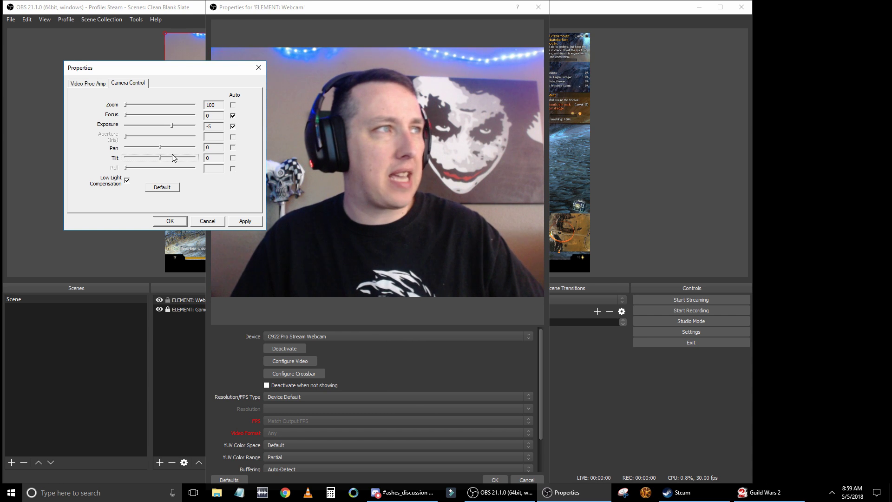
{"action": "left_click", "coordinate": [162, 148]}
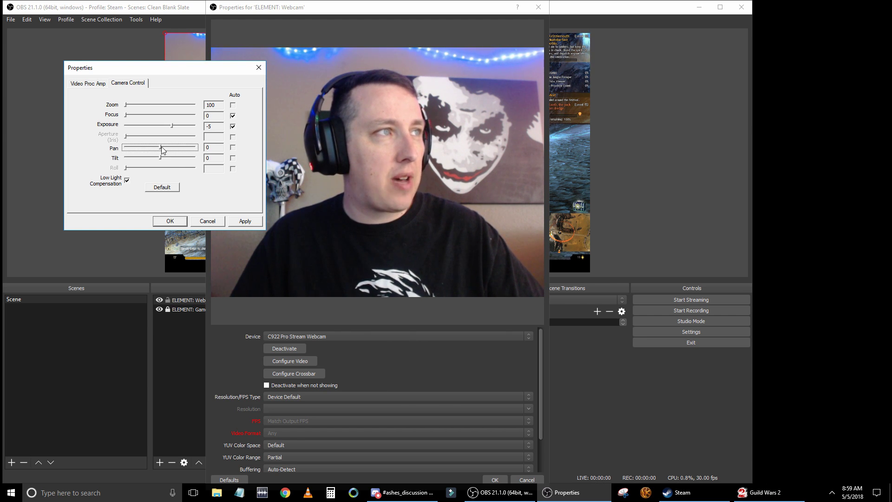
{"action": "left_click_drag", "start_coordinate": [161, 147], "coordinate": [185, 148]}
{"action": "left_click_drag", "start_coordinate": [185, 68], "coordinate": [120, 55]}
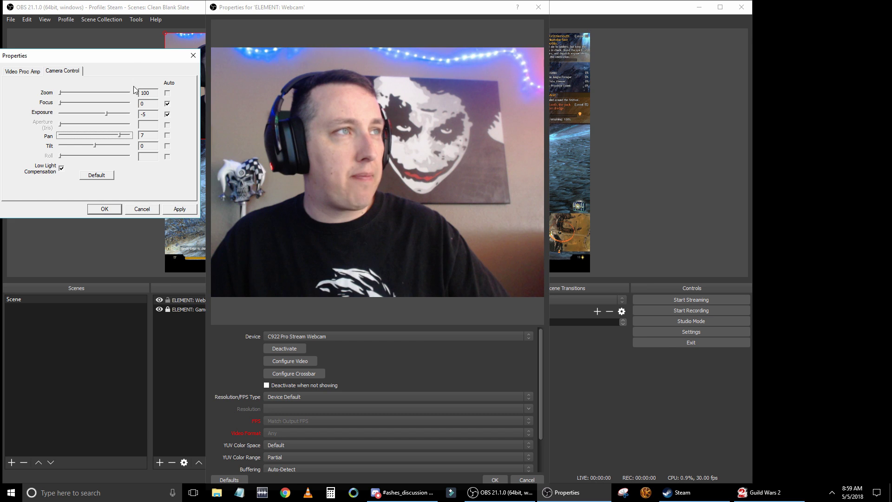
{"action": "mouse_move", "coordinate": [107, 136]}
{"action": "left_mouse_down"}
{"action": "mouse_move", "coordinate": [47, 146]}
{"action": "mouse_move", "coordinate": [95, 143]}
{"action": "left_mouse_up"}
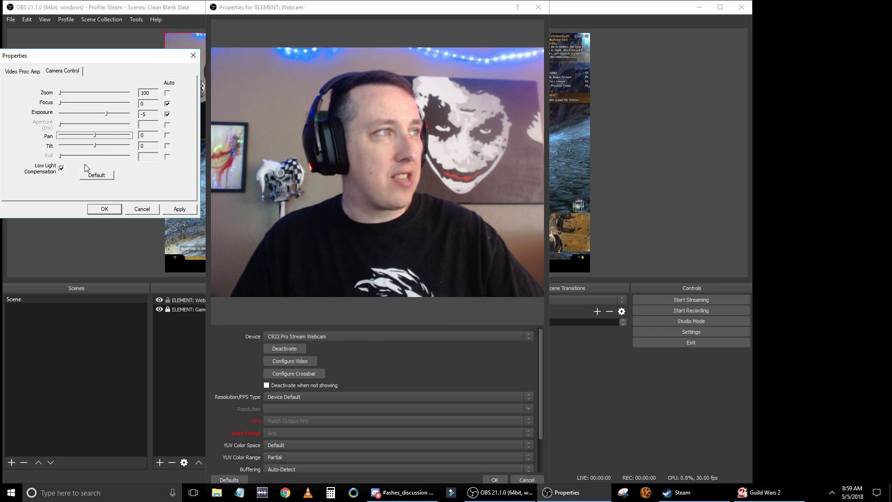
Turn off the webcam's low light compensation and accept its video properties.
{"action": "left_click", "coordinate": [61, 168]}
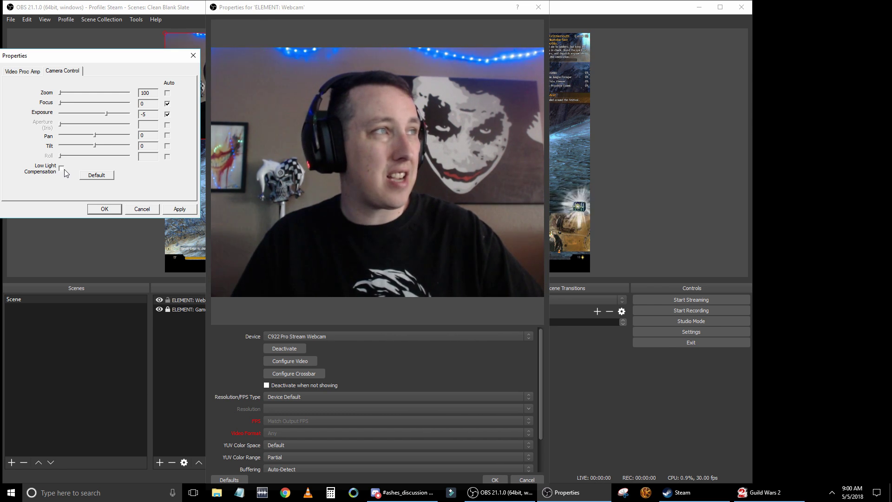
{"action": "left_click", "coordinate": [24, 72]}
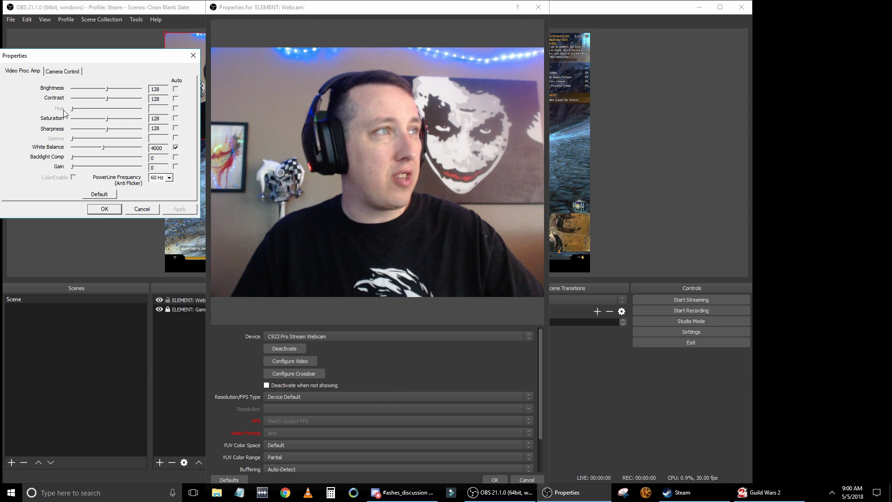
{"action": "left_click", "coordinate": [105, 209]}
Keep the webcam's audio output mode on "Capture audio only" and accept the source properties.
{"action": "scroll", "coordinate": [361, 361], "scroll_direction": "down", "scroll_amount": 1}
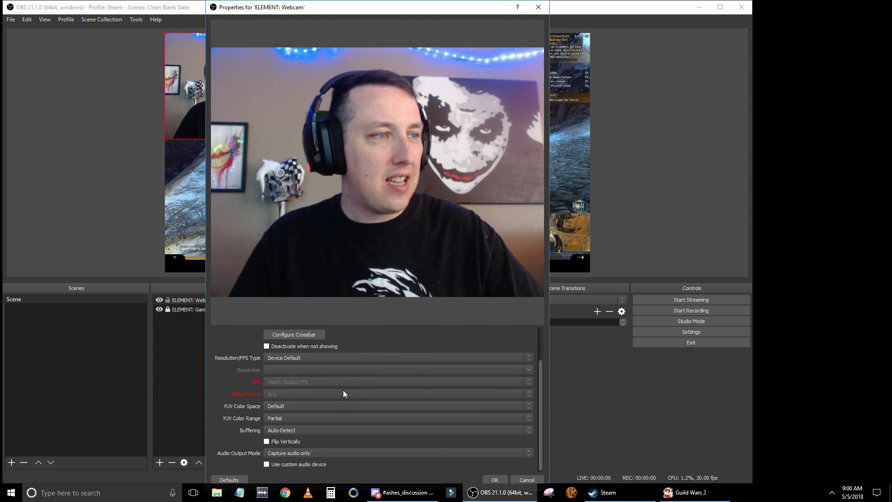
{"action": "left_click", "coordinate": [331, 453]}
{"action": "left_click", "coordinate": [333, 454]}
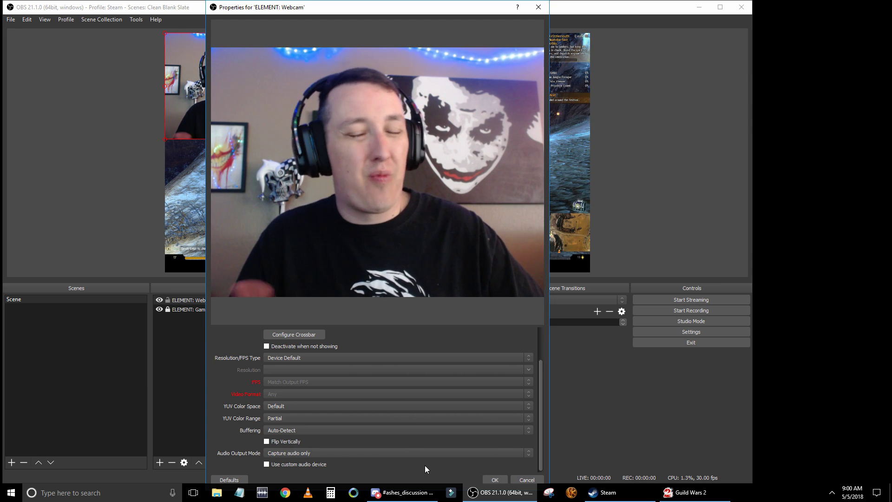
{"action": "left_click", "coordinate": [385, 456]}
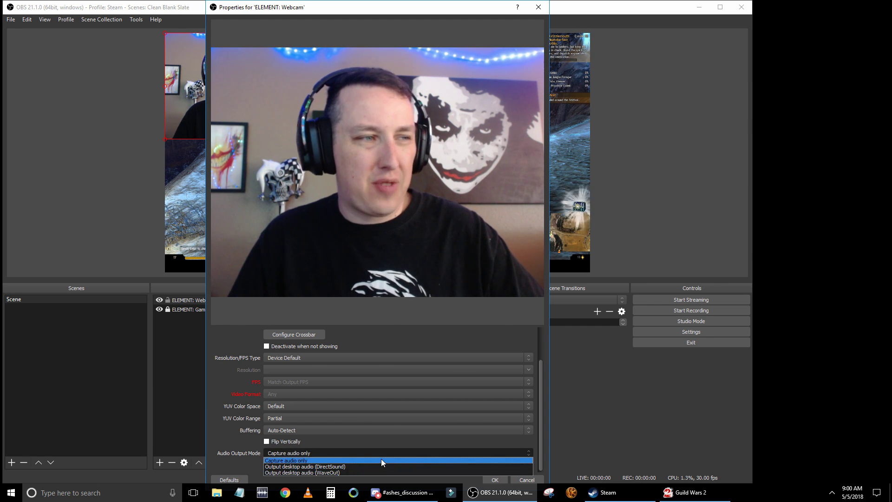
{"action": "left_click", "coordinate": [381, 458]}
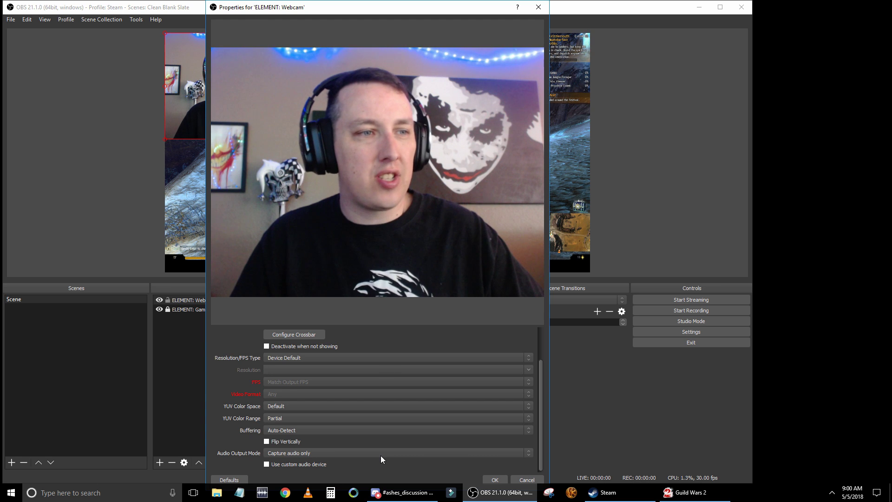
{"action": "left_click", "coordinate": [495, 480]}
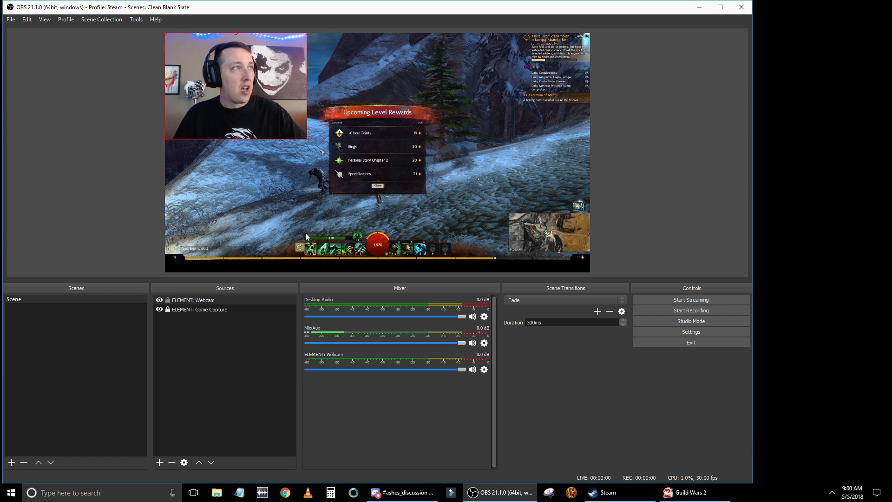
Move the webcam over the minimap in the canvas's lower-right corner, shrink it to about half its width, and lock the source.
{"action": "left_click_drag", "start_coordinate": [249, 85], "coordinate": [529, 214]}
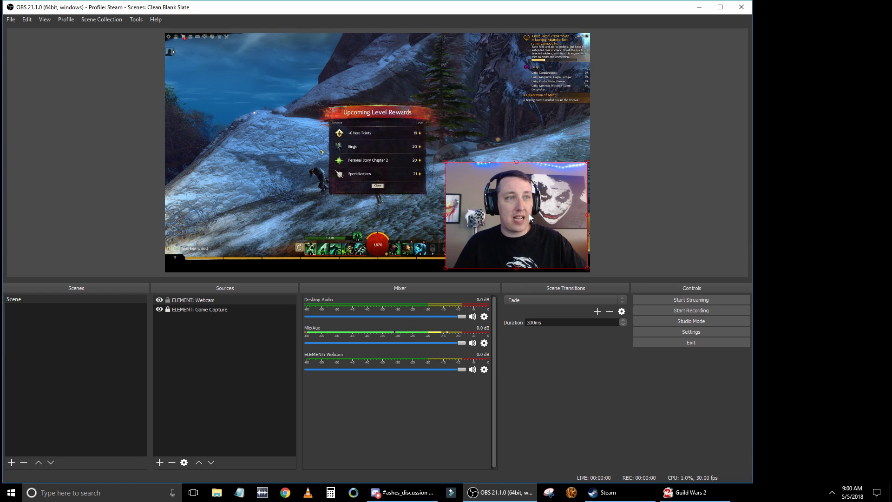
{"action": "left_click_drag", "start_coordinate": [445, 163], "coordinate": [533, 245]}
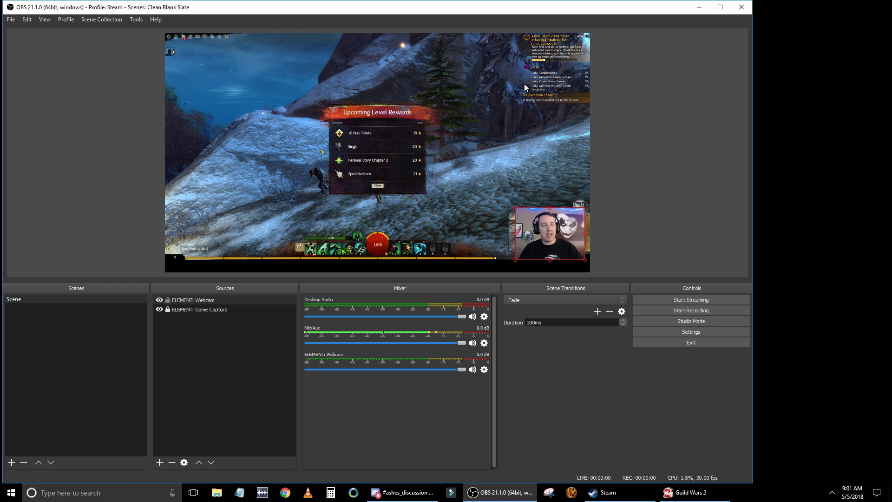
{"action": "left_click", "coordinate": [167, 300]}
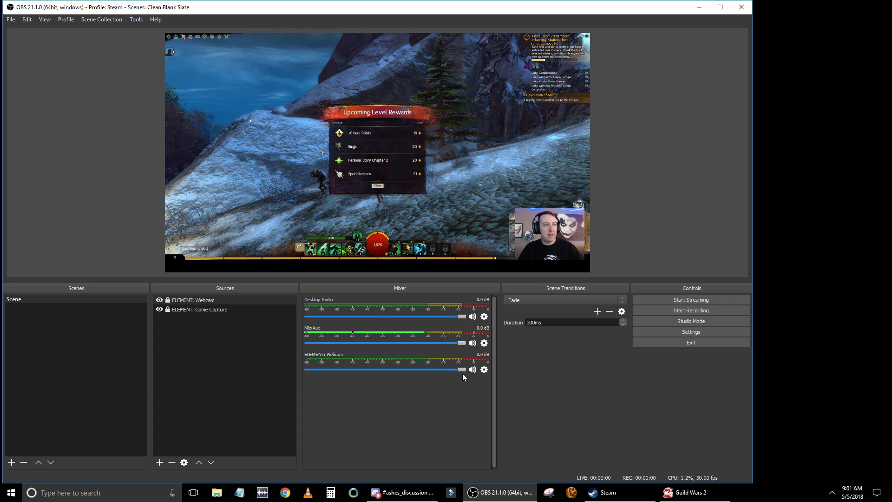
Examine the device choices for Mic/Auxiliary Audio Device 2 in the audio settings and leave them unchanged.
{"action": "left_click", "coordinate": [691, 334]}
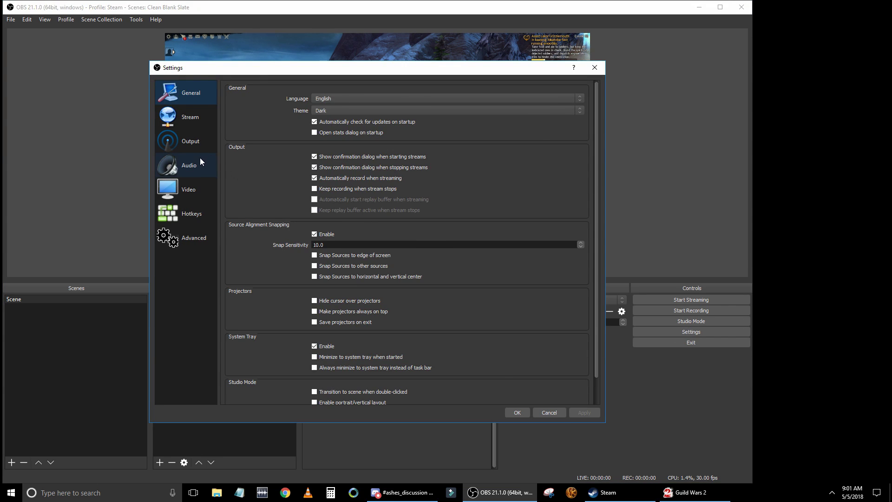
{"action": "left_click", "coordinate": [203, 159]}
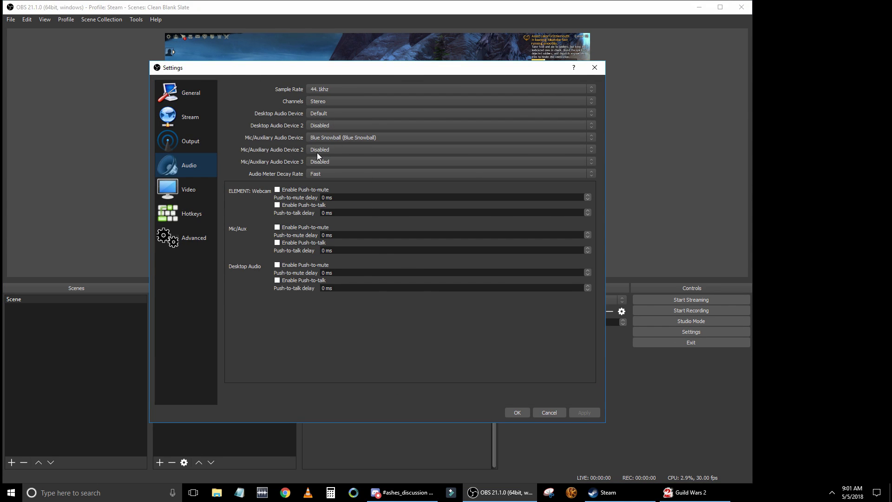
{"action": "left_click", "coordinate": [317, 153]}
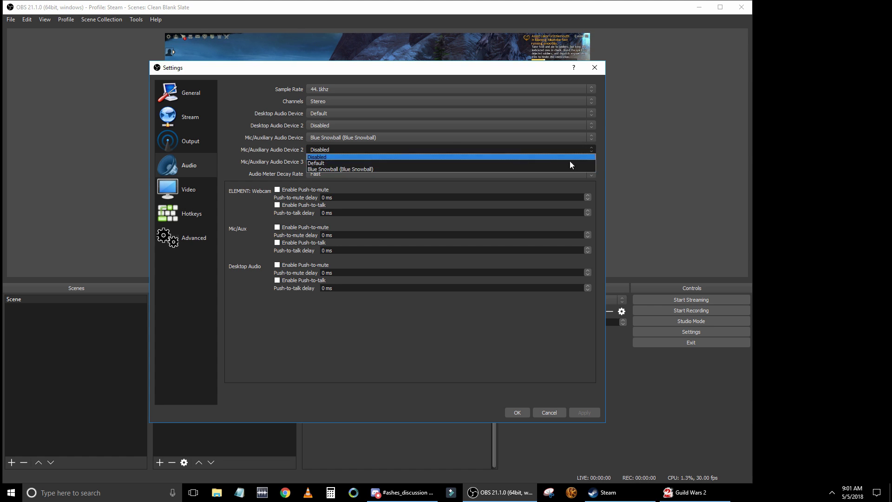
{"action": "left_click", "coordinate": [664, 144]}
{"action": "left_click", "coordinate": [594, 67]}
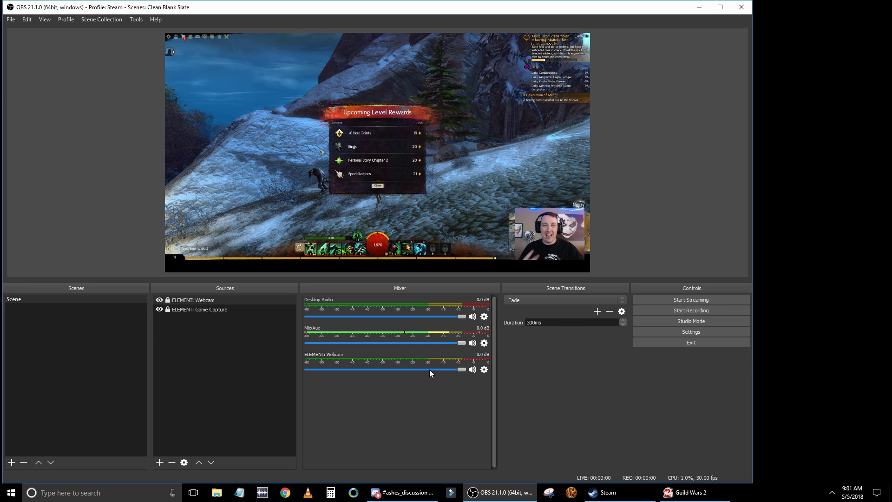
Mute the "ELEMENT: Webcam" audio in the mixer.
{"action": "left_click", "coordinate": [472, 369]}
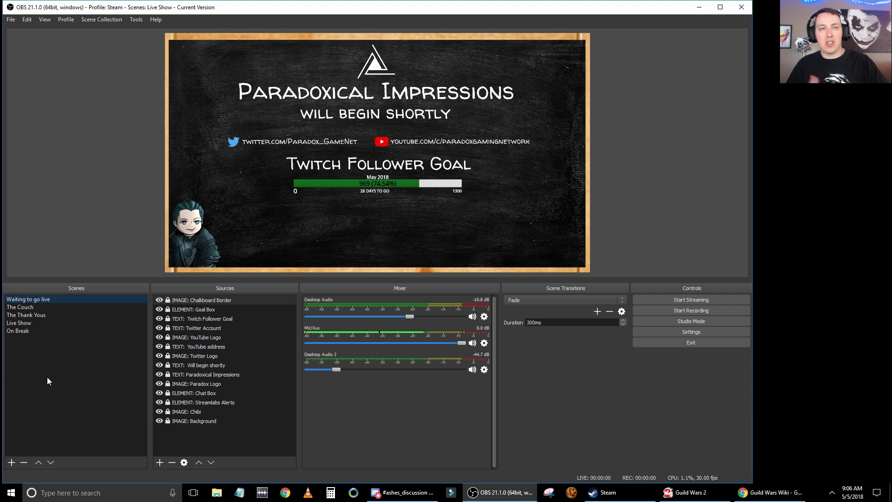
Look through The Couch, The Thank Yous, Live Show and On Break scenes to examine their layouts and sources.
{"action": "key", "text": "Down"}
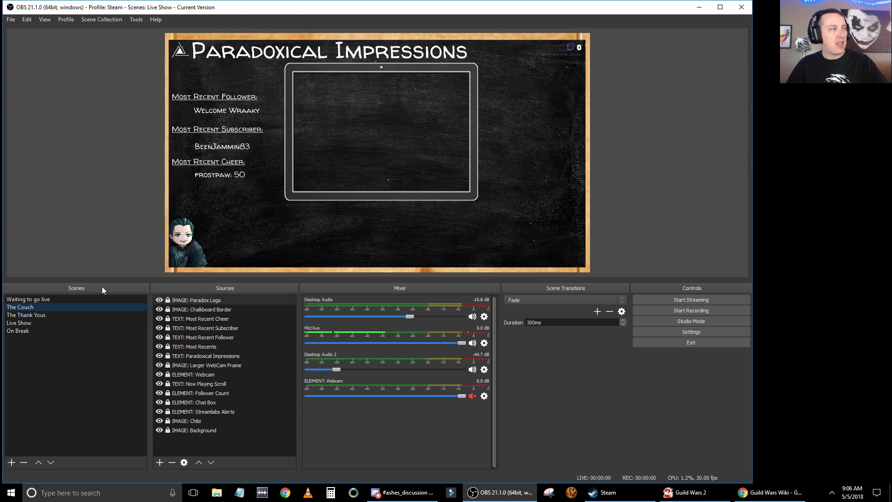
{"action": "left_click", "coordinate": [83, 316]}
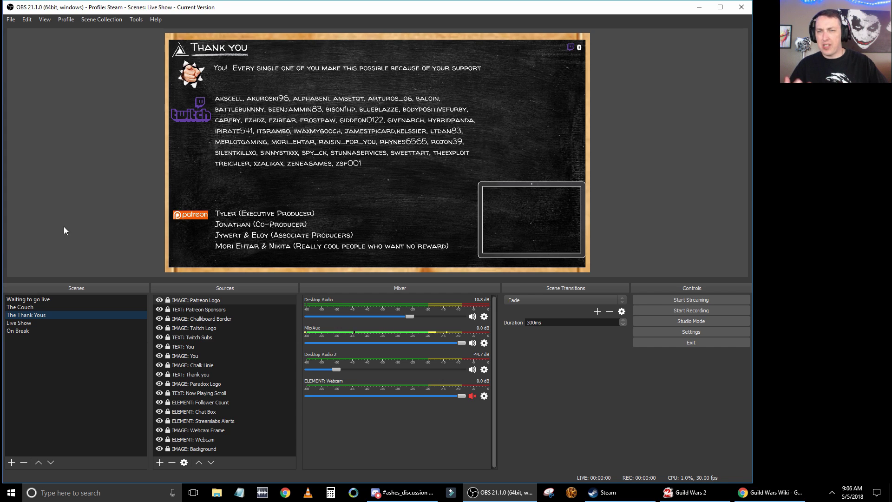
{"action": "left_click", "coordinate": [85, 322]}
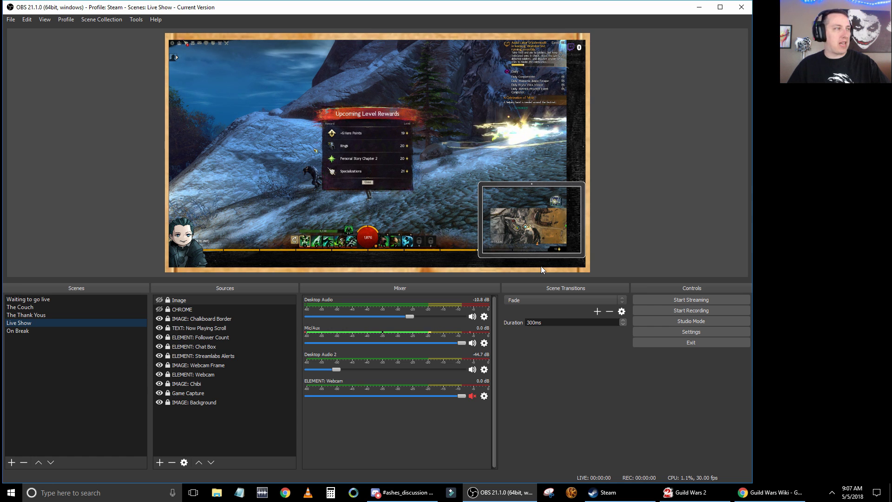
{"action": "left_click", "coordinate": [46, 331]}
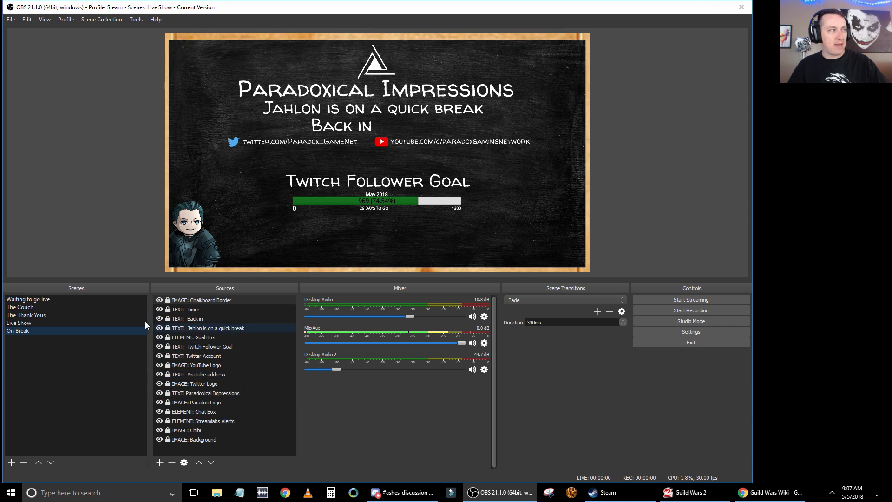
In the Live Show scene, briefly show the "Image" source, hide it again and remove it.
{"action": "left_click", "coordinate": [90, 323]}
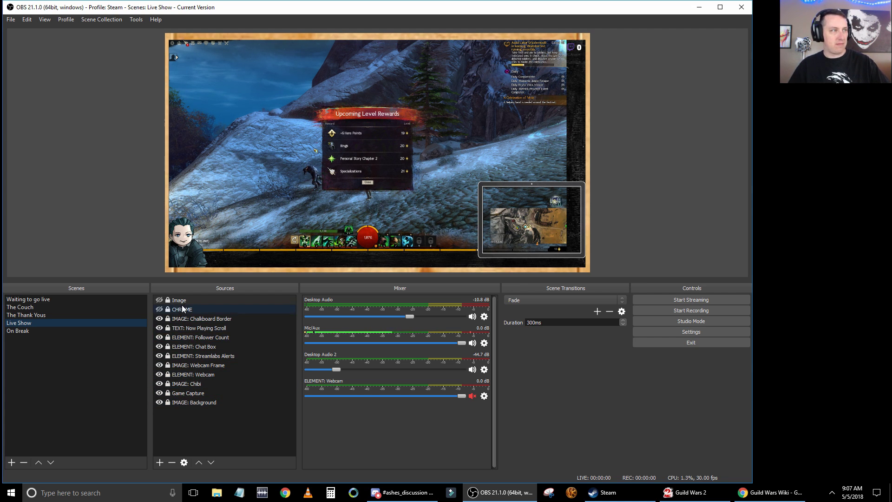
{"action": "left_click", "coordinate": [159, 301]}
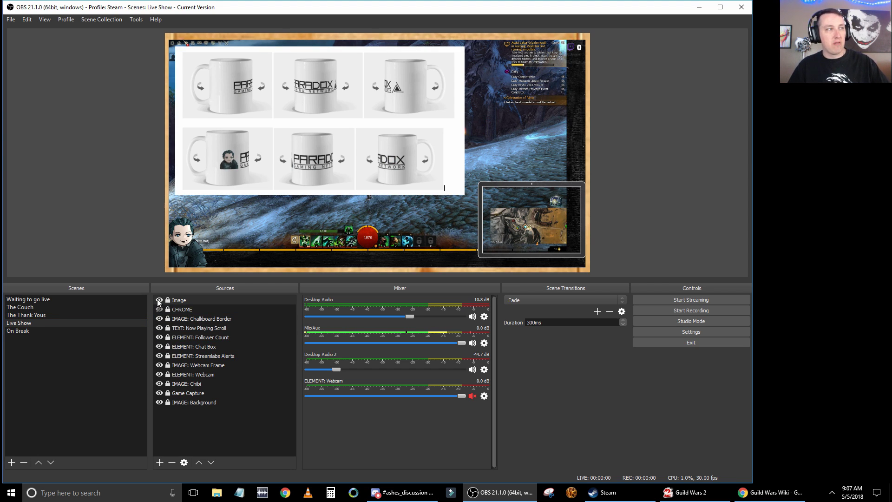
{"action": "left_click", "coordinate": [159, 300]}
{"action": "left_click", "coordinate": [181, 300]}
{"action": "left_click", "coordinate": [172, 462]}
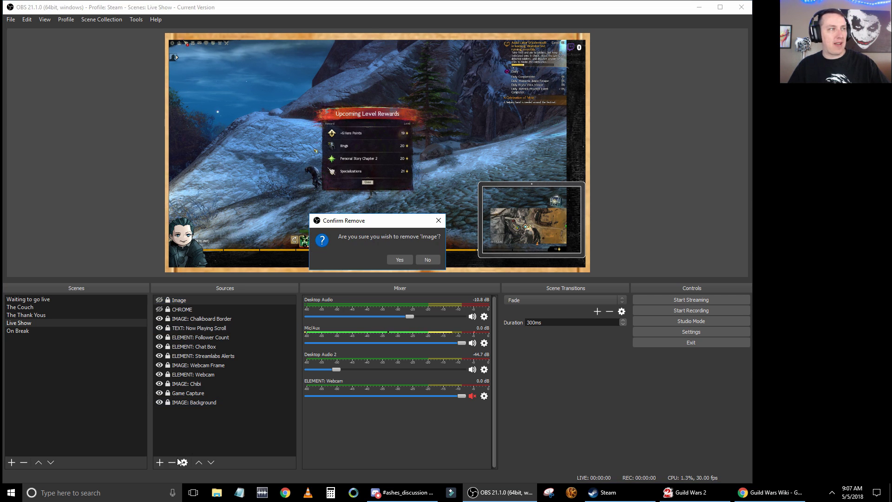
{"action": "left_click", "coordinate": [398, 259]}
Show the CHROME source in the Live Show scene, unlock it and crop away its lower half.
{"action": "left_click", "coordinate": [157, 299]}
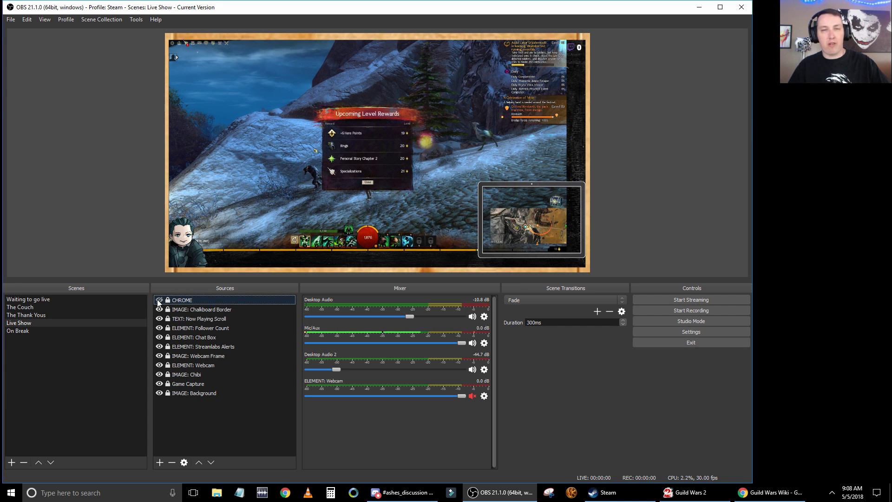
{"action": "left_click", "coordinate": [158, 300]}
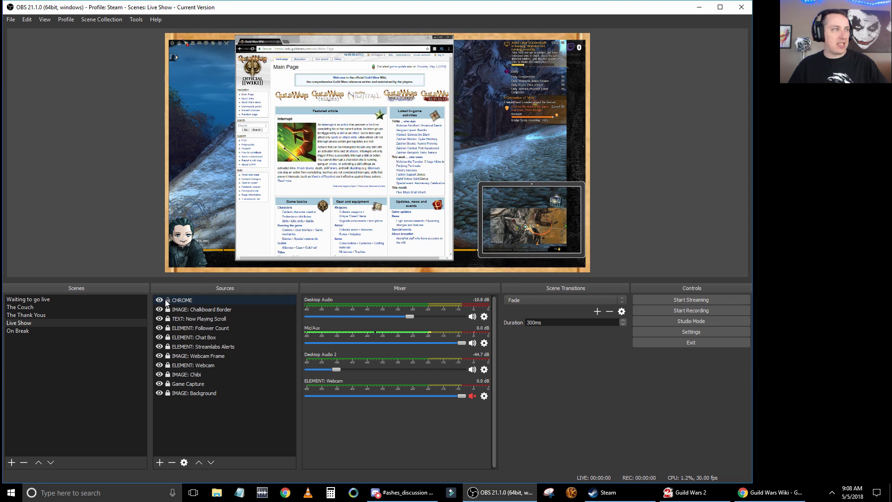
{"action": "left_click", "coordinate": [348, 254]}
{"action": "left_click_drag", "start_coordinate": [348, 255], "coordinate": [347, 135]}
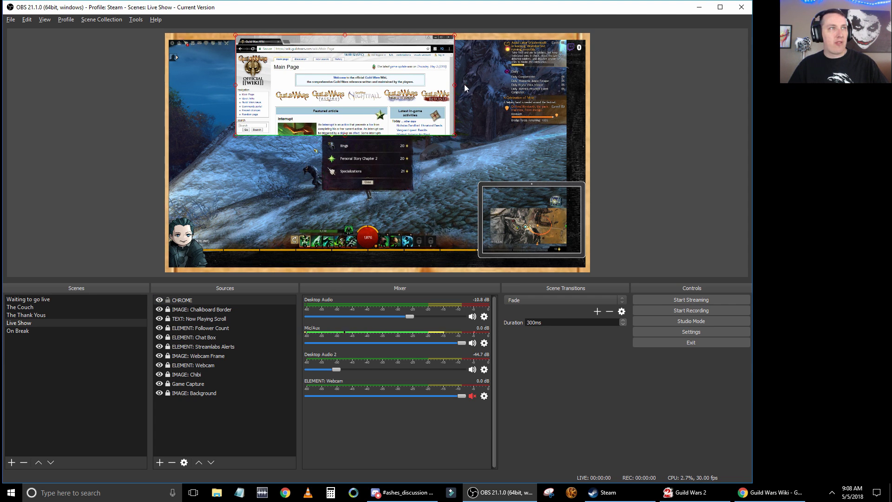
Enlarge the cropped CHROME source and position it over the upper-left part of the game capture, keeping the source in the scene.
{"action": "left_click_drag", "start_coordinate": [453, 88], "coordinate": [584, 112]}
{"action": "left_click_drag", "start_coordinate": [519, 93], "coordinate": [437, 98]}
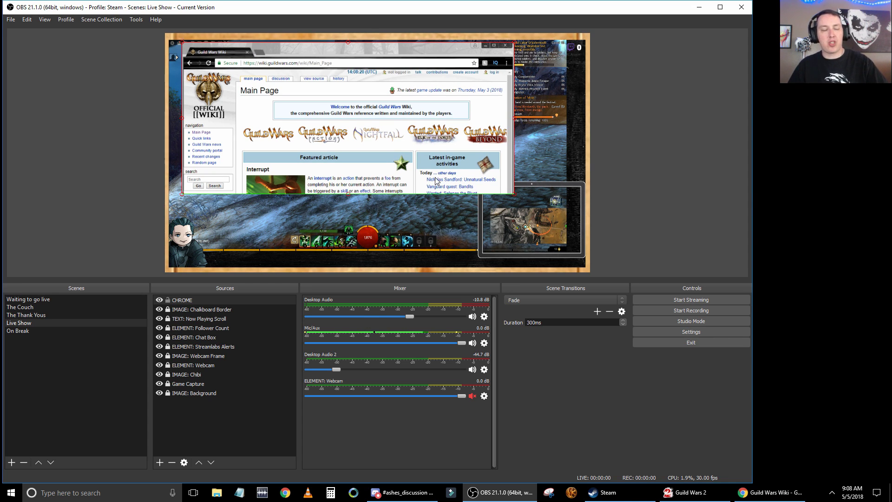
{"action": "key", "text": "Delete"}
{"action": "left_click", "coordinate": [431, 258]}
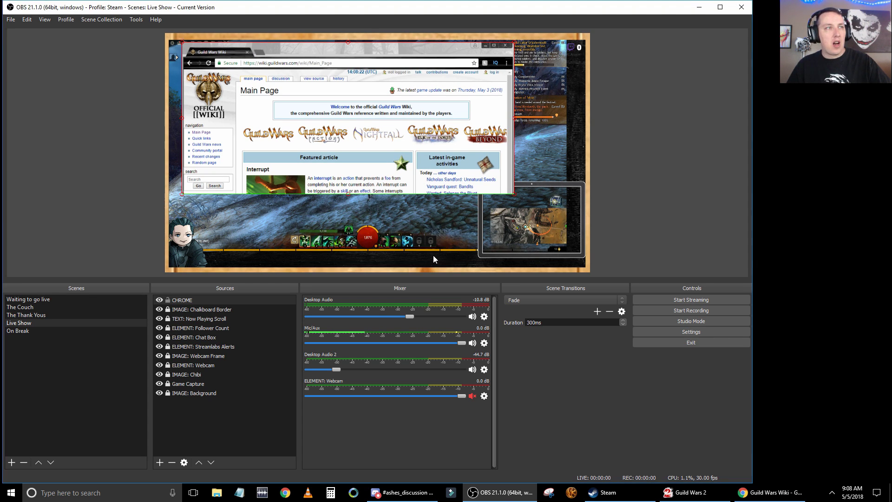
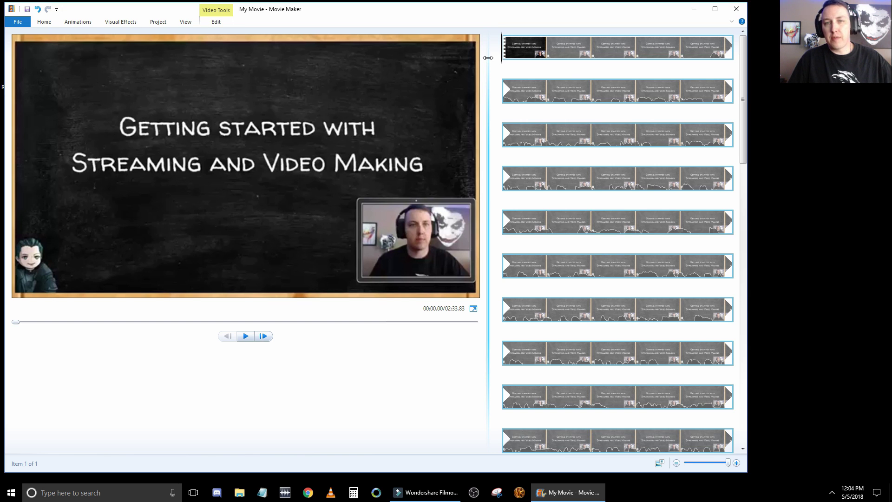
In Movie Maker, trim the beginning of the recorded clip by setting its start point at 00:04.33.
{"action": "left_click_drag", "start_coordinate": [503, 65], "coordinate": [696, 75]}
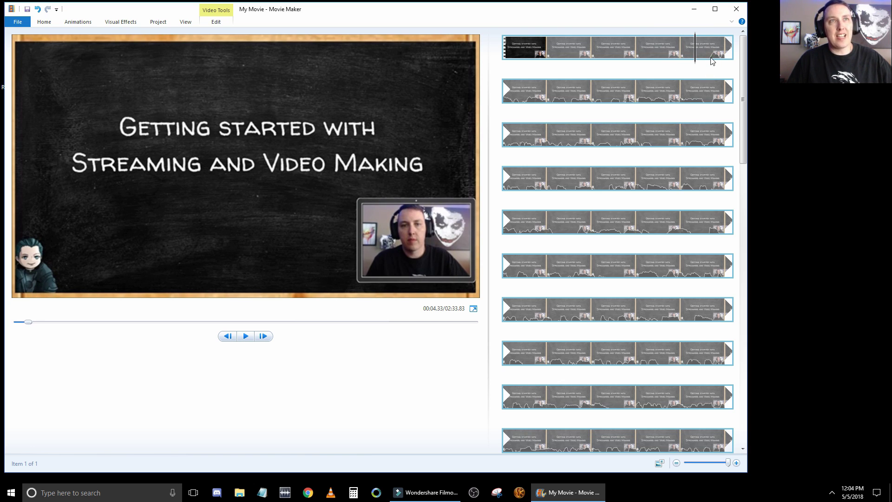
{"action": "left_click", "coordinate": [189, 22]}
{"action": "left_click", "coordinate": [155, 54]}
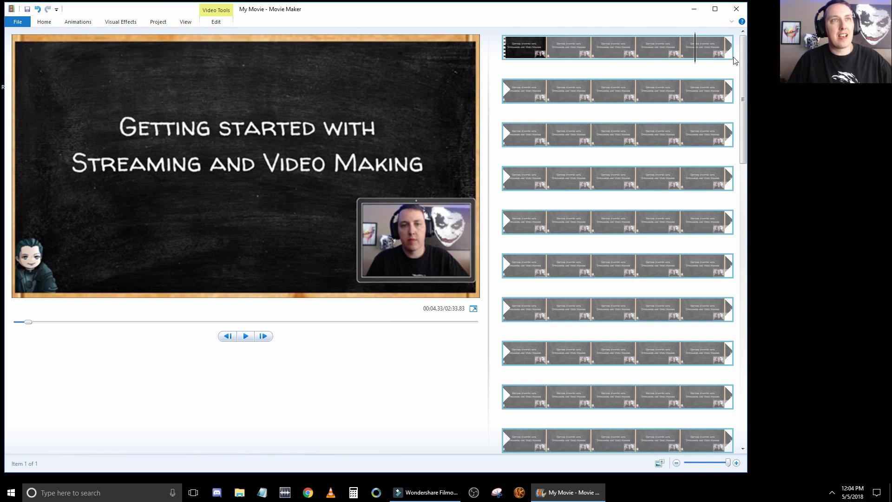
{"action": "left_click", "coordinate": [186, 22]}
{"action": "left_click", "coordinate": [151, 47]}
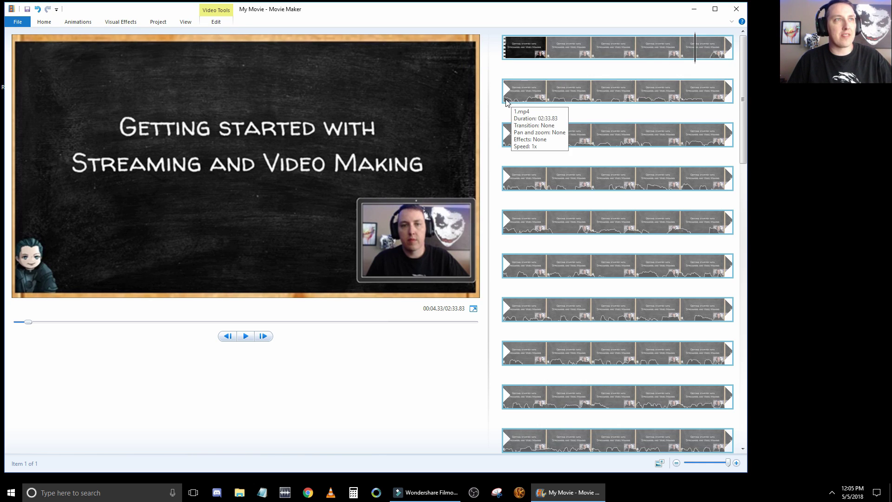
{"action": "right_click", "coordinate": [697, 67]}
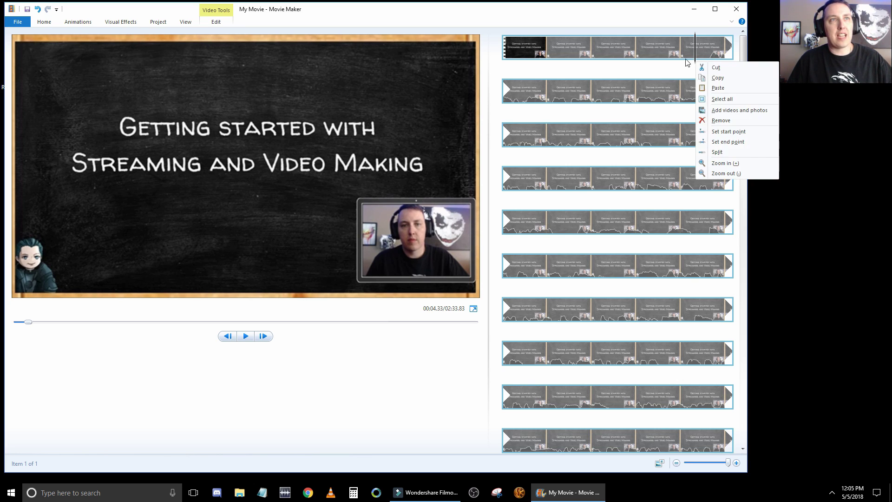
{"action": "left_click", "coordinate": [736, 135]}
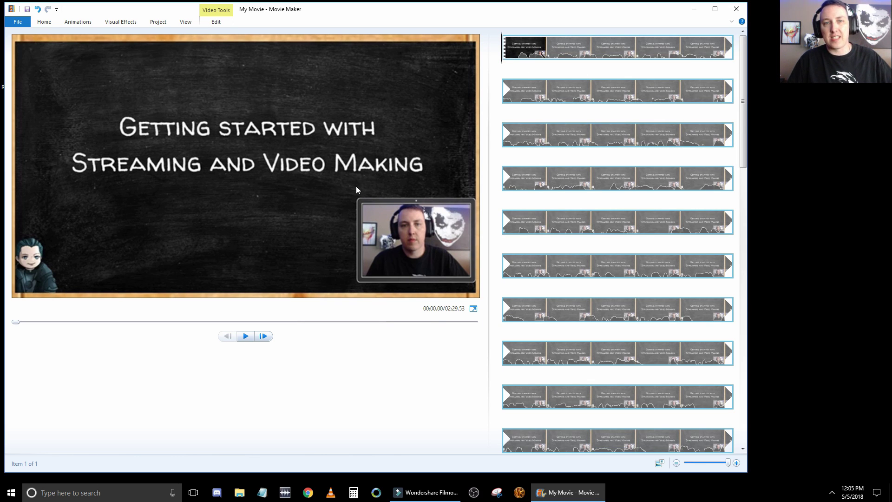
Trim the end of the recorded clip by setting its end point at 02:28.47, after the speaker stops talking.
{"action": "left_click", "coordinate": [246, 336]}
{"action": "left_click", "coordinate": [245, 337]}
{"action": "scroll", "coordinate": [614, 207], "scroll_direction": "down", "scroll_amount": 10}
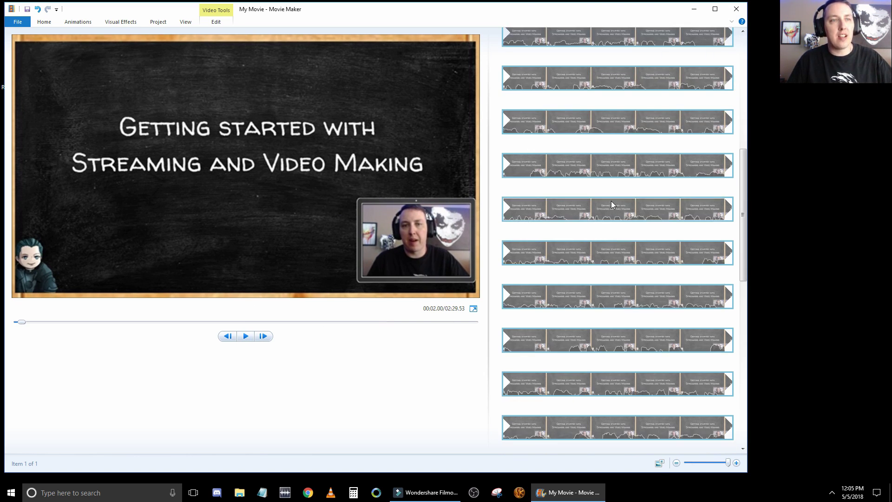
{"action": "left_click", "coordinate": [586, 433]}
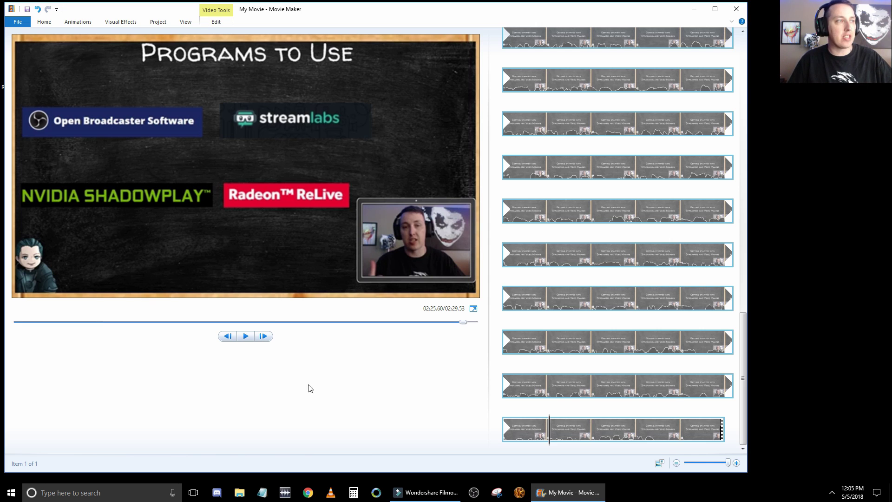
{"action": "left_click", "coordinate": [246, 337]}
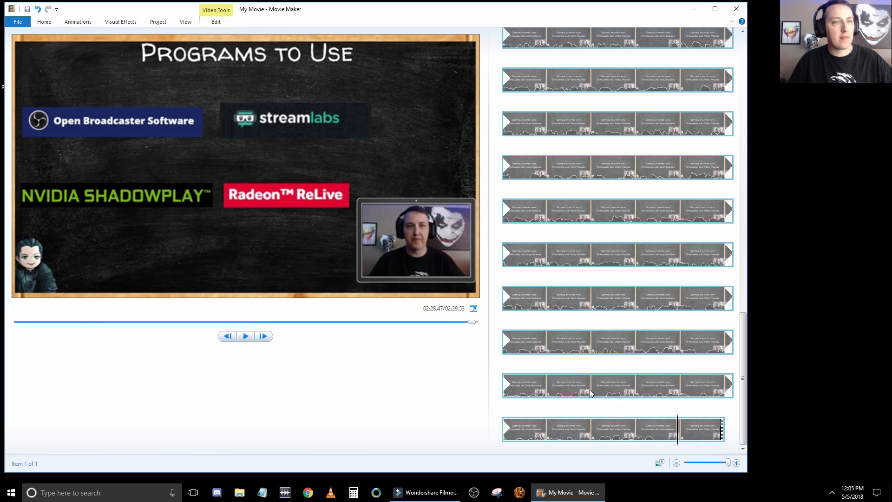
{"action": "left_click", "coordinate": [677, 441]}
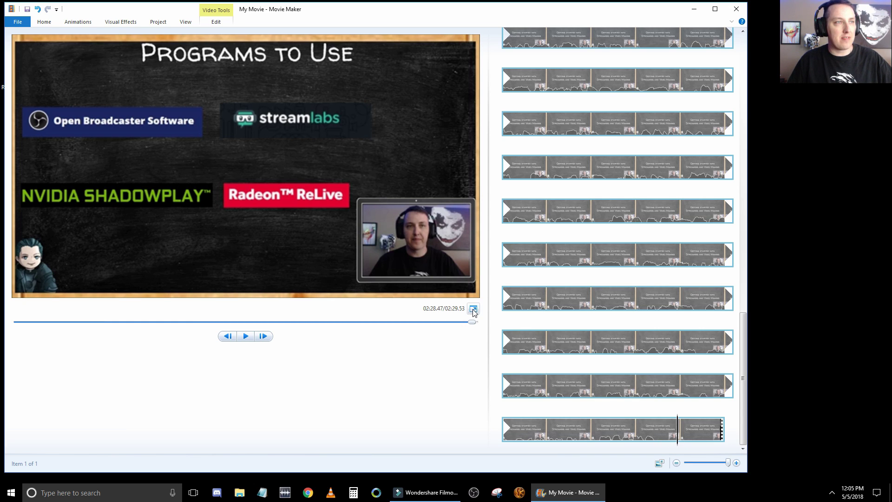
{"action": "right_click", "coordinate": [677, 442]}
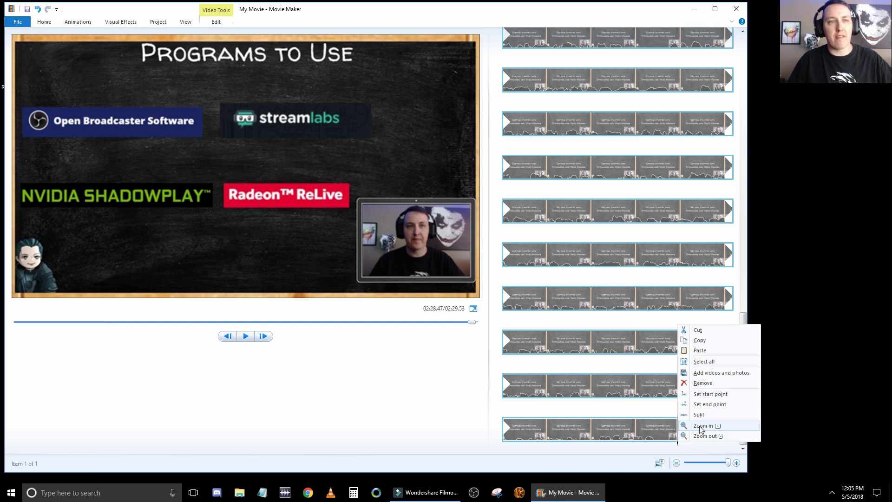
{"action": "left_click", "coordinate": [709, 404]}
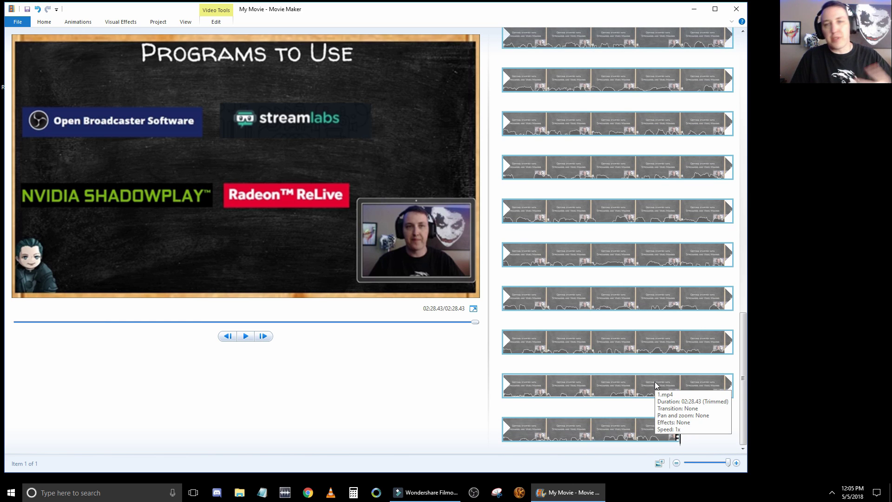
Add the explosion intro video to the project as a second clip.
{"action": "scroll", "coordinate": [594, 231], "scroll_direction": "up", "scroll_amount": 10}
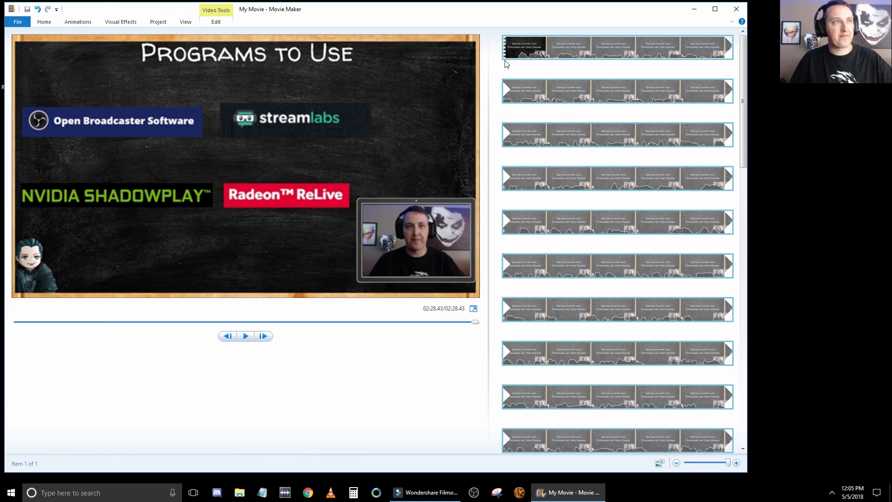
{"action": "left_click", "coordinate": [215, 24]}
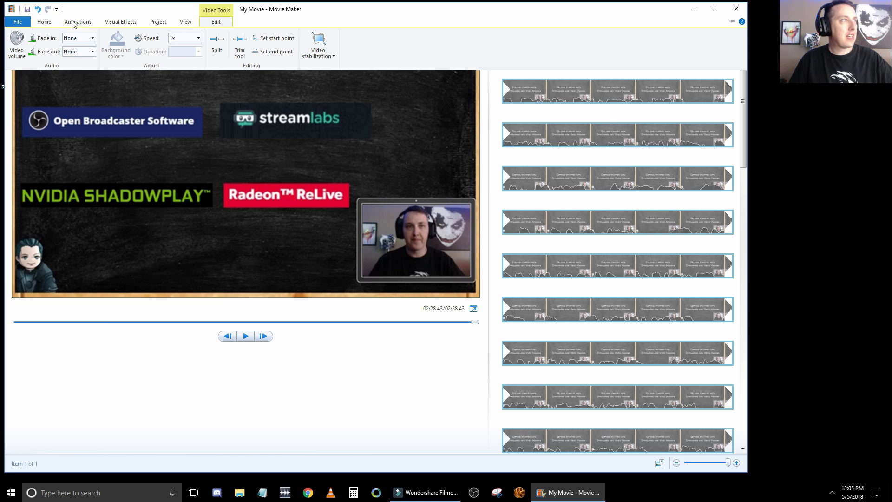
{"action": "left_click", "coordinate": [47, 24]}
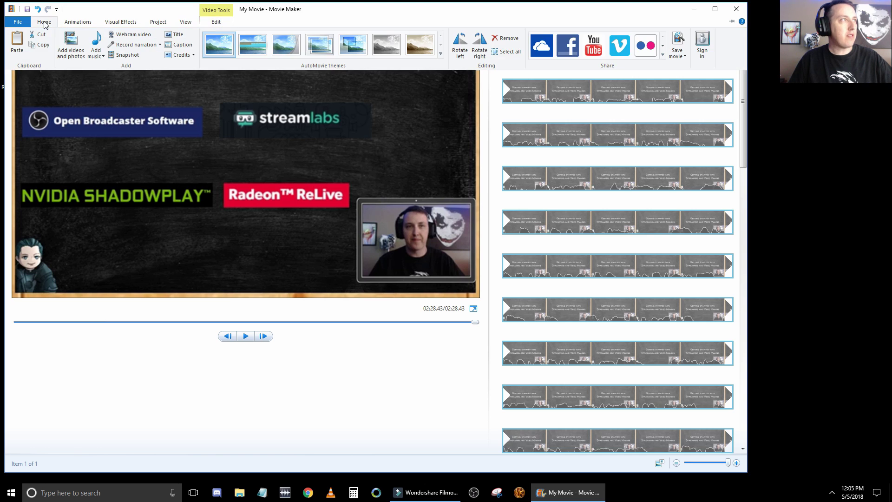
{"action": "left_click", "coordinate": [73, 50]}
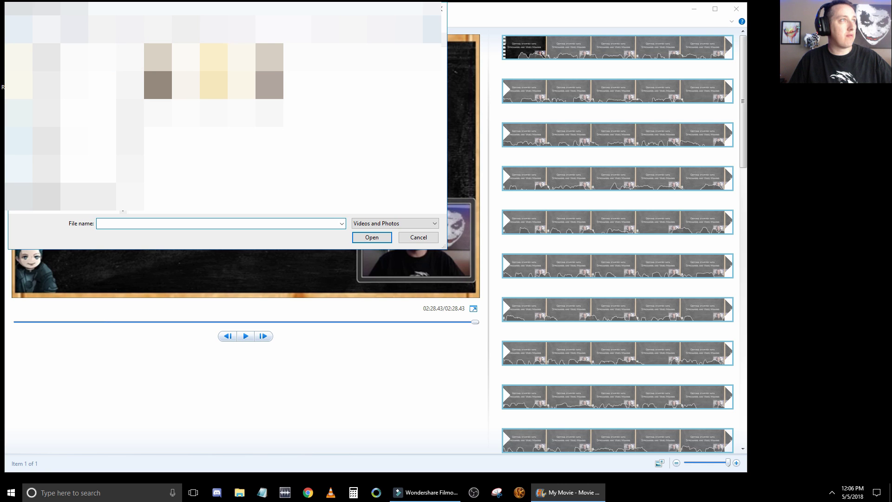
{"action": "left_click", "coordinate": [431, 235]}
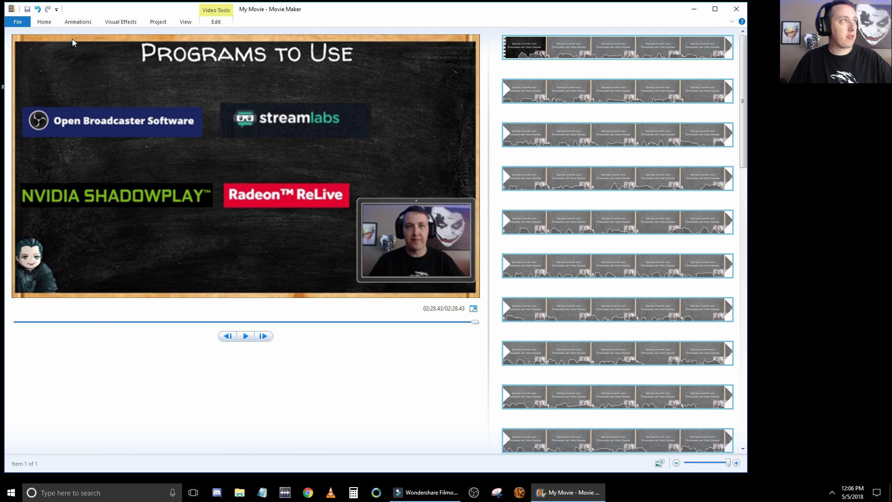
{"action": "left_click", "coordinate": [44, 22]}
{"action": "left_click", "coordinate": [73, 41]}
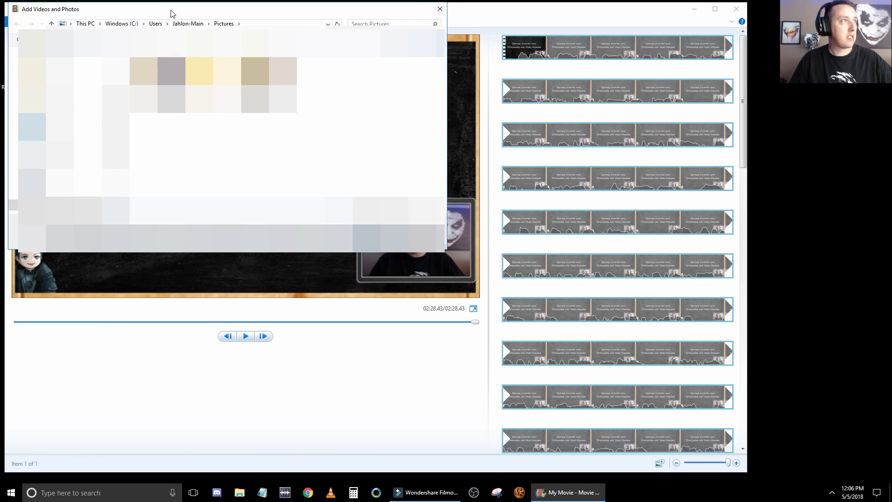
{"action": "key", "text": "Escape"}
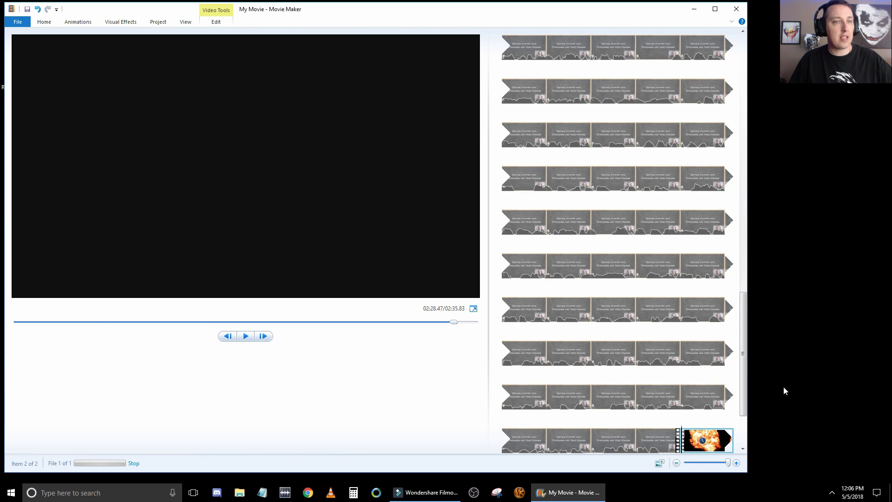
Move the explosion intro clip ahead of the main recording and play the movie through the join.
{"action": "left_click_drag", "start_coordinate": [717, 441], "coordinate": [532, 62]}
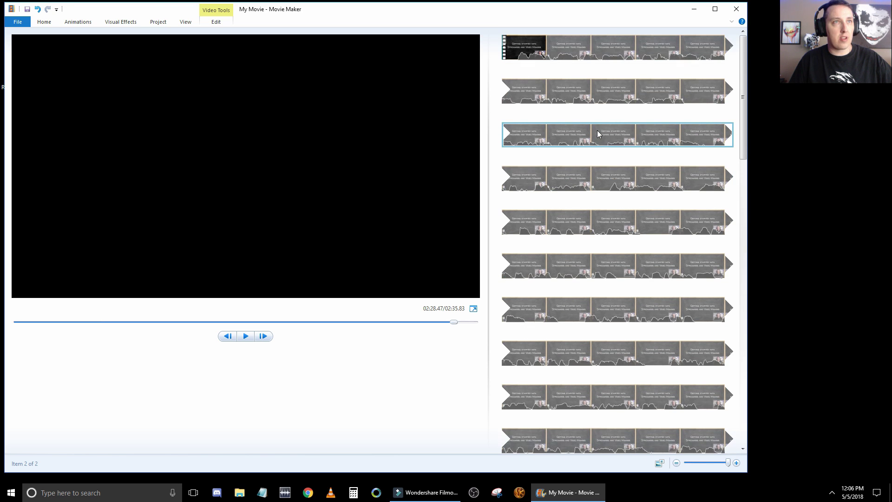
{"action": "scroll", "coordinate": [598, 134], "scroll_direction": "down", "scroll_amount": 10}
{"action": "left_click_drag", "start_coordinate": [728, 463], "coordinate": [715, 463]}
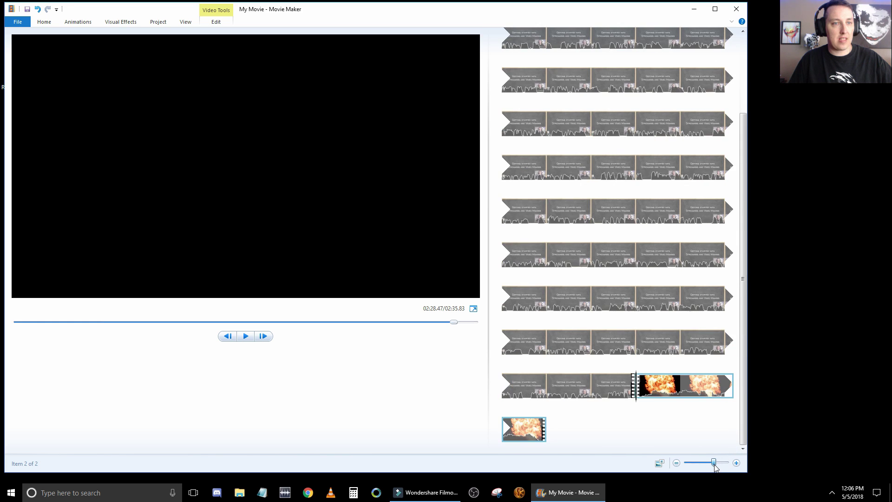
{"action": "left_click_drag", "start_coordinate": [662, 387], "coordinate": [521, 65]}
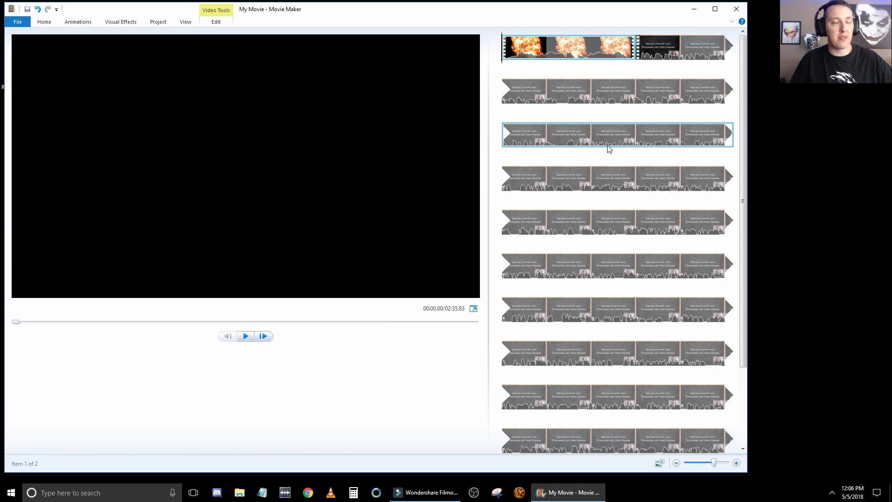
{"action": "left_click", "coordinate": [246, 337]}
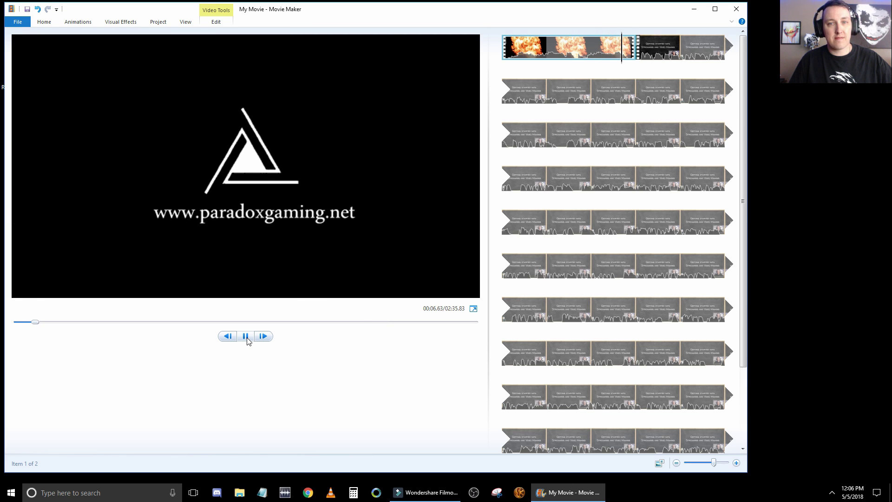
{"action": "left_click", "coordinate": [247, 341]}
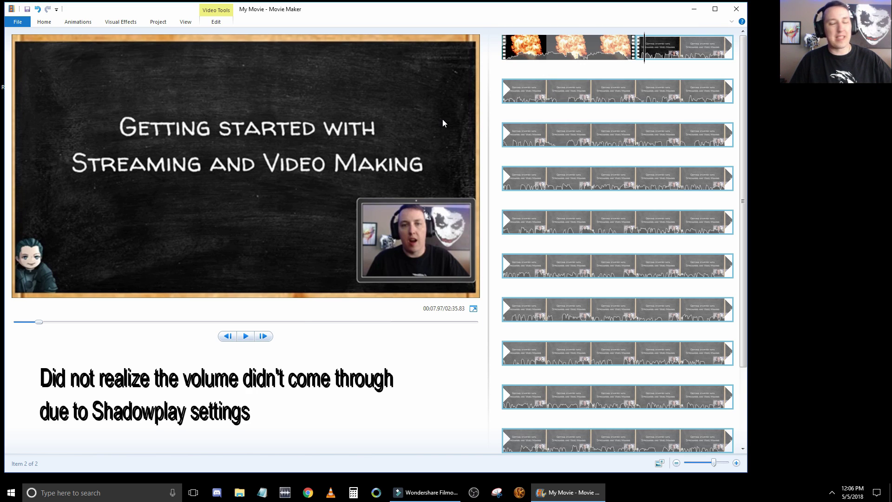
Open the video volume control for the explosion intro clip and for the main recording.
{"action": "left_click", "coordinate": [528, 58]}
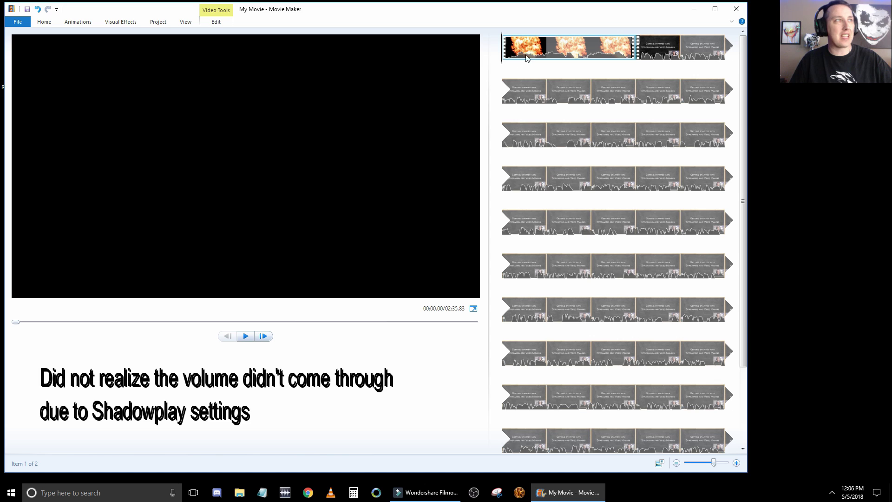
{"action": "left_click", "coordinate": [217, 23]}
{"action": "left_click", "coordinate": [22, 49]}
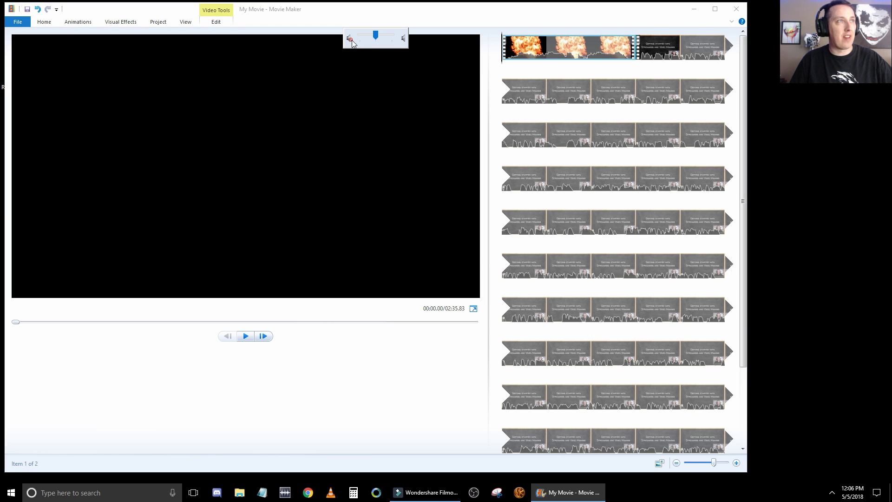
{"action": "left_click", "coordinate": [350, 374]}
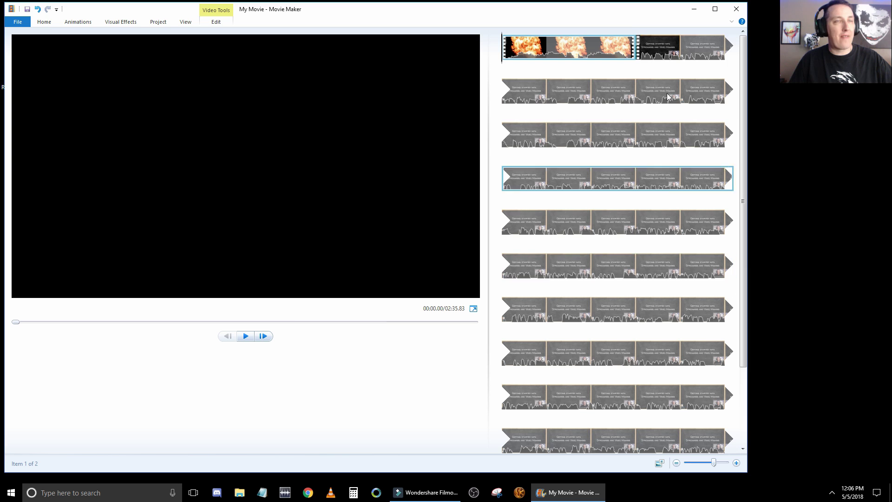
{"action": "left_click", "coordinate": [662, 51]}
{"action": "left_click", "coordinate": [215, 22]}
{"action": "left_click", "coordinate": [24, 48]}
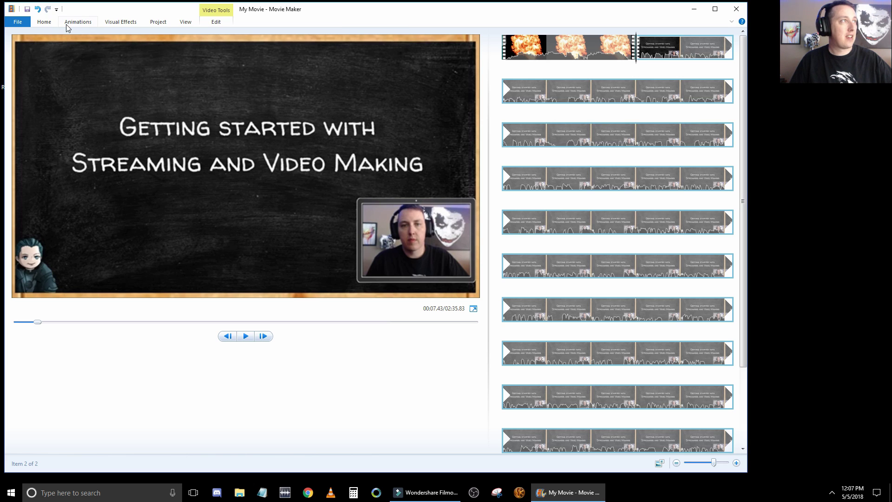
Look at the music options and choose to add music from the PC at the start of the main recording.
{"action": "left_click", "coordinate": [49, 23]}
{"action": "left_click", "coordinate": [98, 54]}
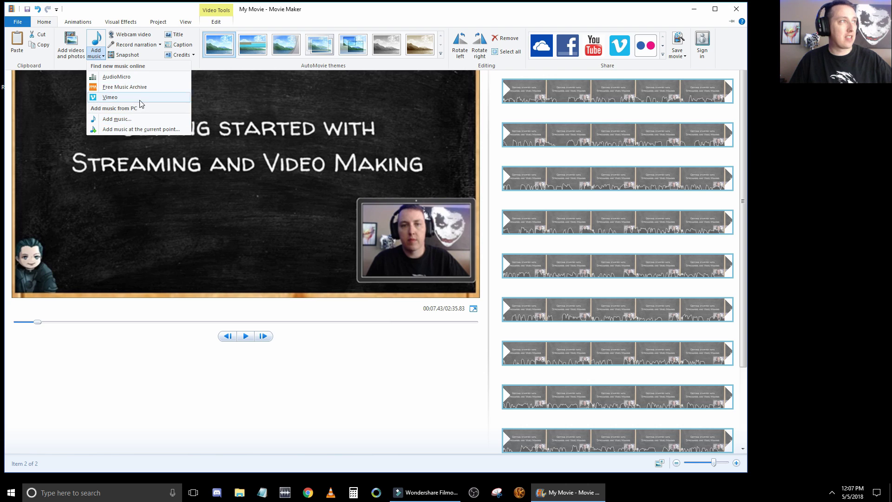
{"action": "left_click", "coordinate": [126, 130]}
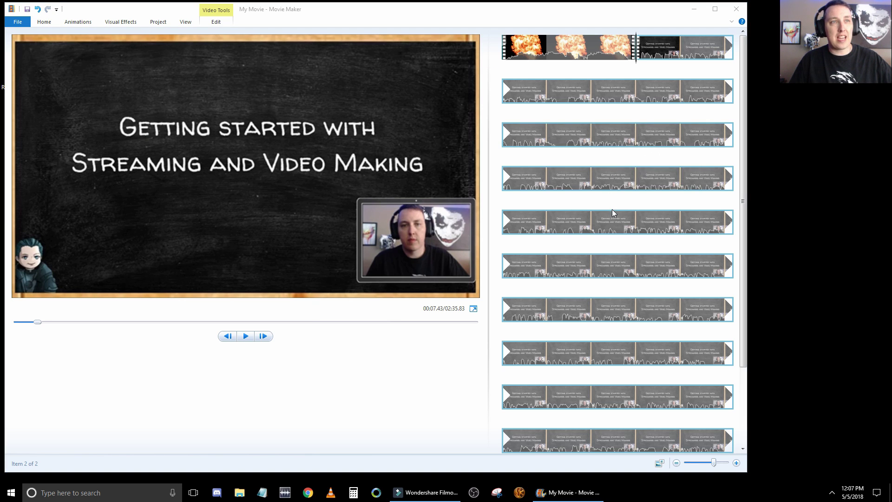
Try the video volume slider on the main recording with the playhead at 00:29.87.
{"action": "left_click", "coordinate": [548, 179]}
{"action": "left_click", "coordinate": [569, 142]}
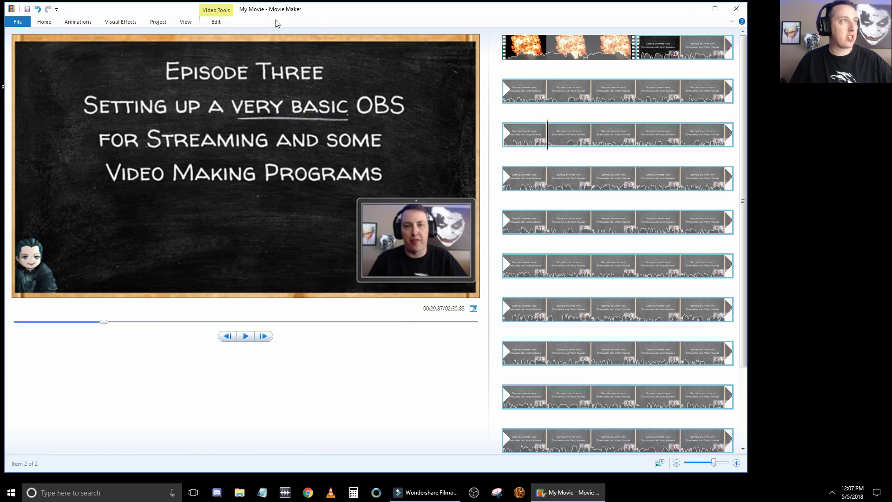
{"action": "left_click", "coordinate": [216, 21]}
{"action": "left_click", "coordinate": [17, 44]}
{"action": "left_click_drag", "start_coordinate": [378, 36], "coordinate": [302, 48]}
Scrub through the main recording to locate where the opening title slide changes to the Episode Three slide.
{"action": "left_click", "coordinate": [574, 140]}
{"action": "left_click", "coordinate": [562, 141]}
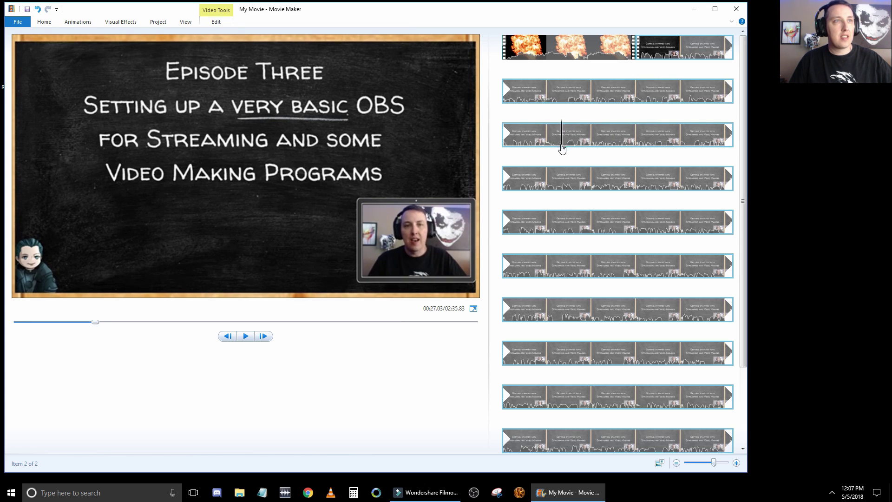
{"action": "left_click", "coordinate": [557, 93]}
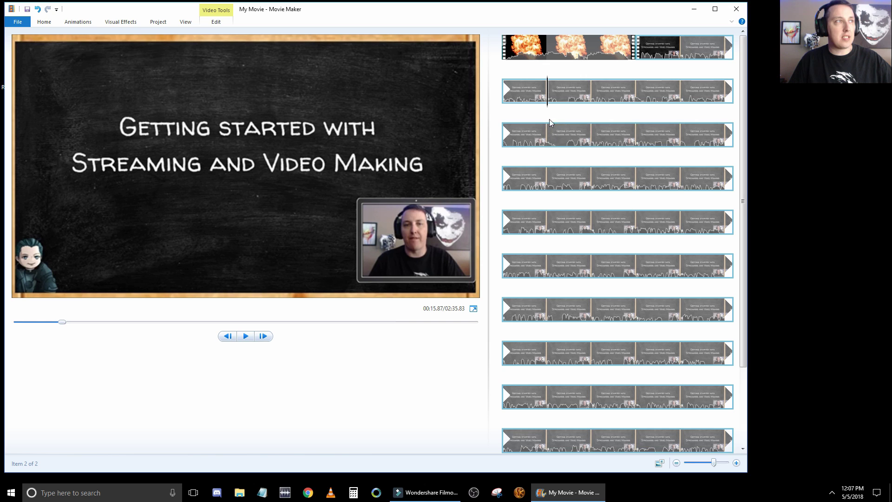
{"action": "left_click", "coordinate": [606, 111]}
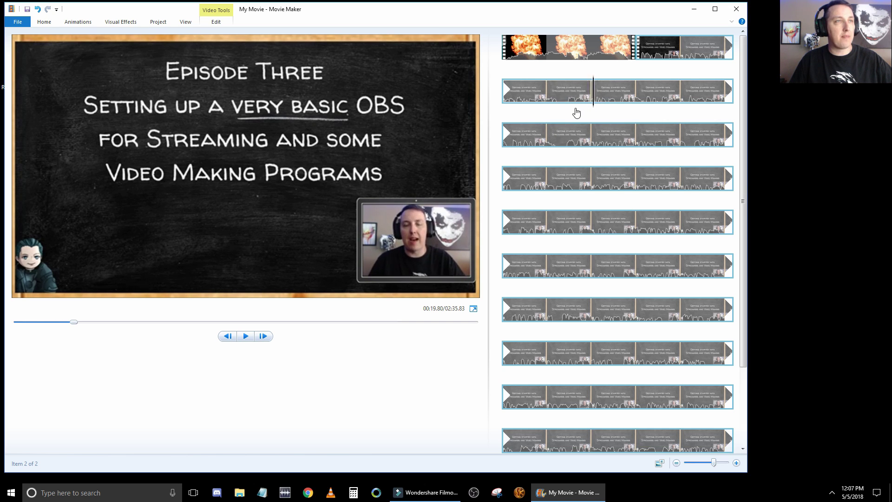
{"action": "left_click", "coordinate": [563, 112]}
{"action": "left_click", "coordinate": [571, 114]}
{"action": "left_click", "coordinate": [593, 114]}
{"action": "left_click", "coordinate": [601, 114]}
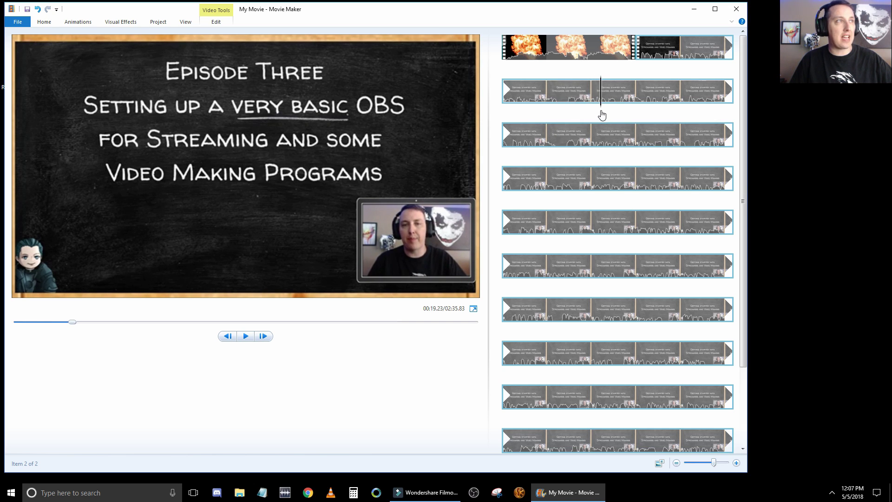
{"action": "left_click", "coordinate": [589, 114]}
{"action": "left_click", "coordinate": [592, 114]}
{"action": "left_click", "coordinate": [589, 114]}
{"action": "left_click", "coordinate": [590, 115]}
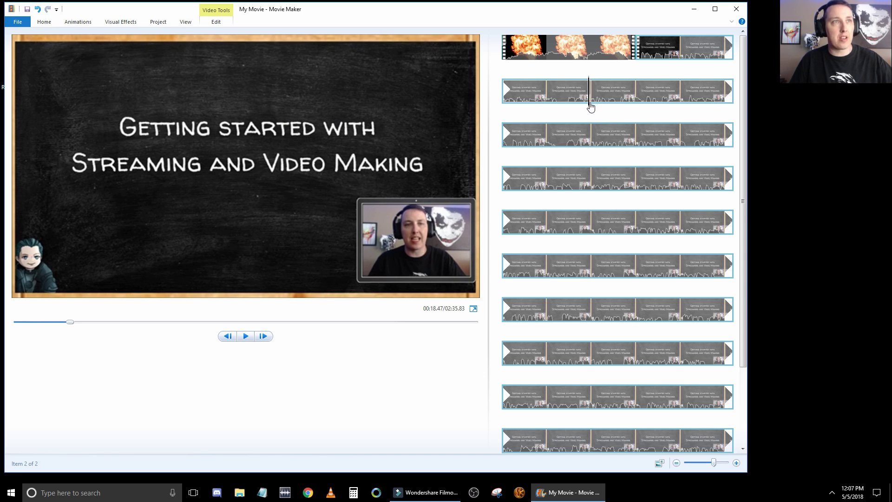
Split the main recording at 00:18.47 and apply the keyhole transition between the two parts.
{"action": "right_click", "coordinate": [590, 103]}
{"action": "left_click", "coordinate": [626, 193]}
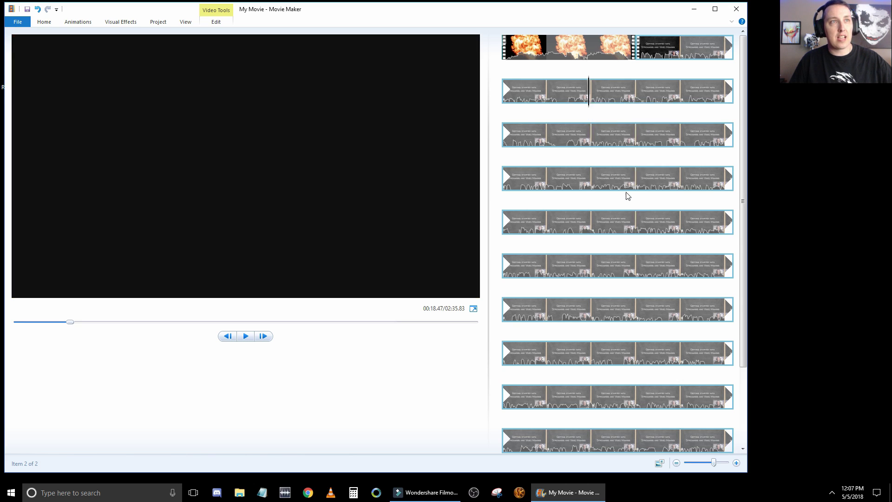
{"action": "left_click", "coordinate": [87, 25]}
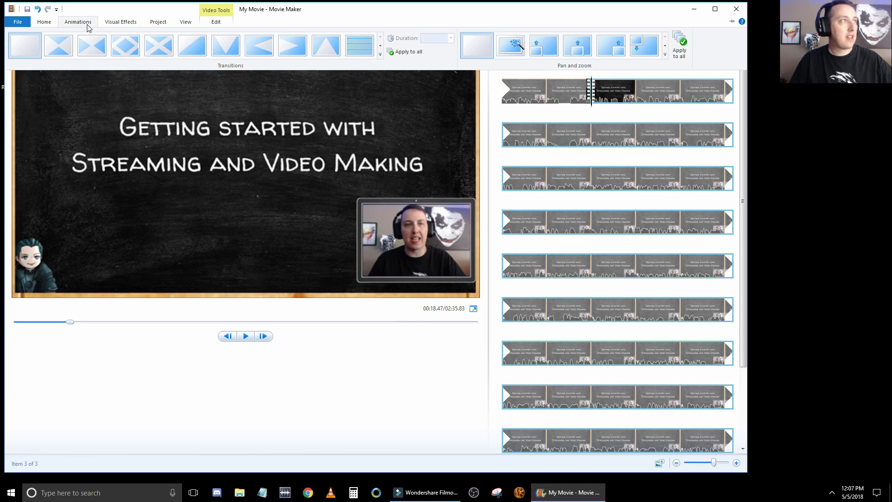
{"action": "left_click", "coordinate": [225, 45]}
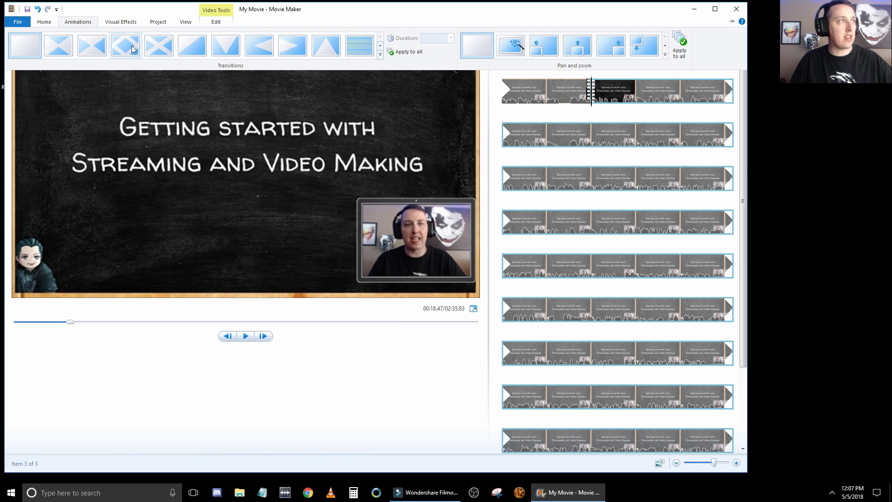
{"action": "left_click", "coordinate": [381, 46]}
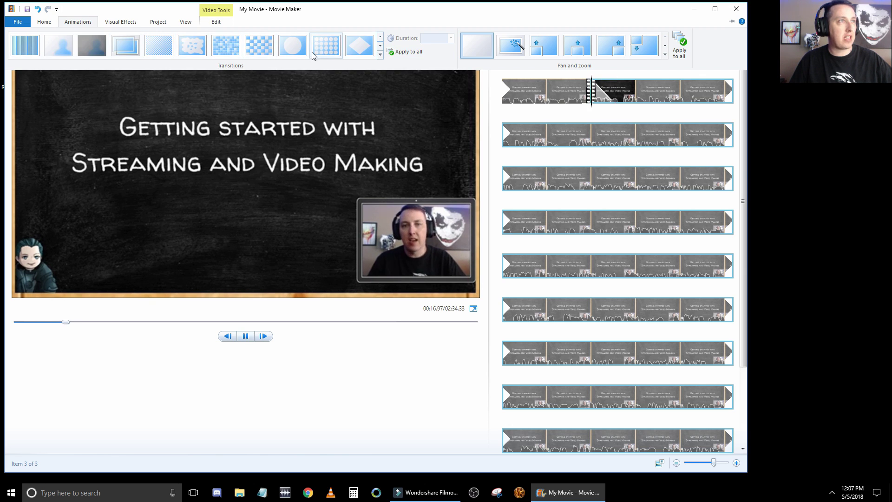
{"action": "left_click", "coordinate": [381, 46]}
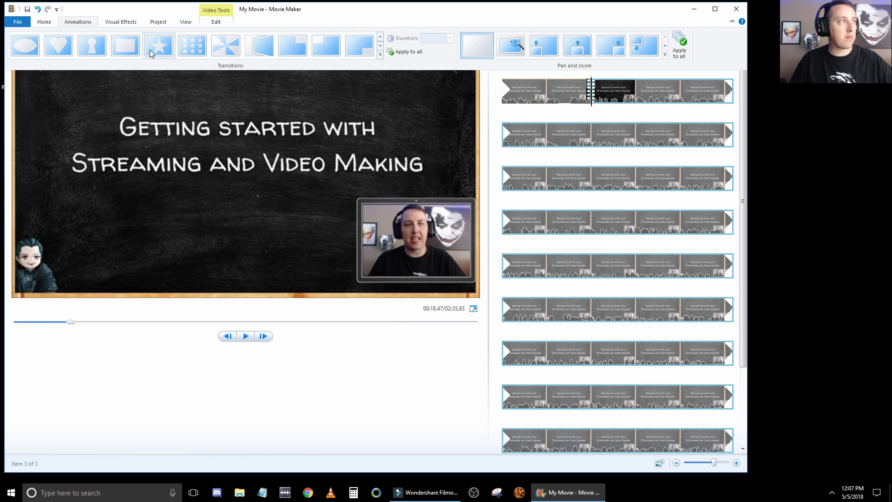
{"action": "left_click", "coordinate": [95, 55]}
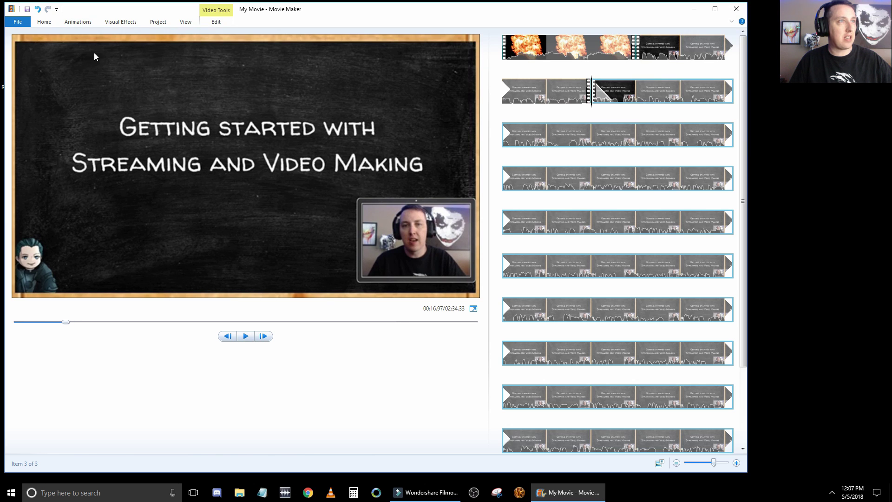
Play back the keyhole transition between the two title slides and preview other transition styles at the split.
{"action": "left_click", "coordinate": [247, 336]}
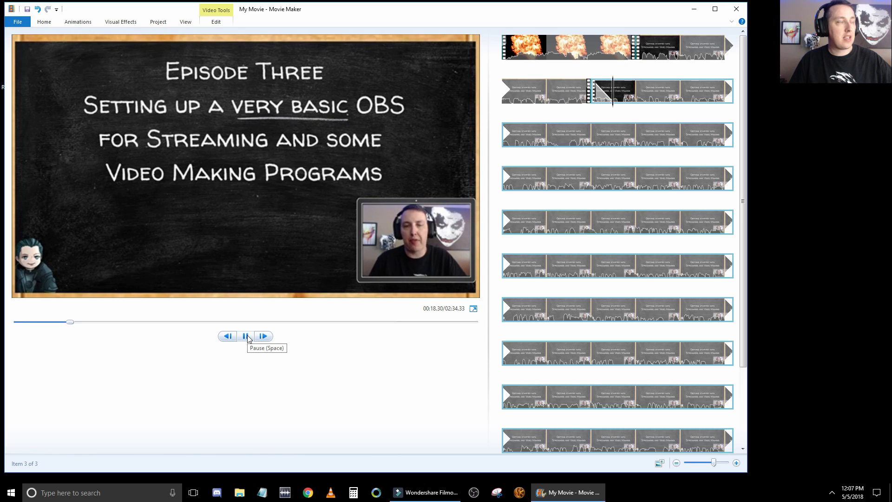
{"action": "left_click", "coordinate": [247, 336]}
{"action": "left_click", "coordinate": [129, 22]}
{"action": "left_click", "coordinate": [78, 21]}
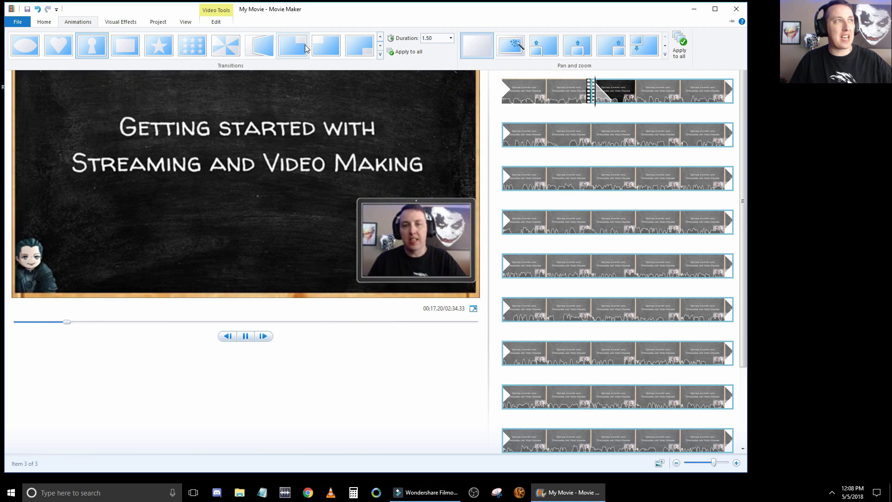
{"action": "left_click", "coordinate": [380, 45]}
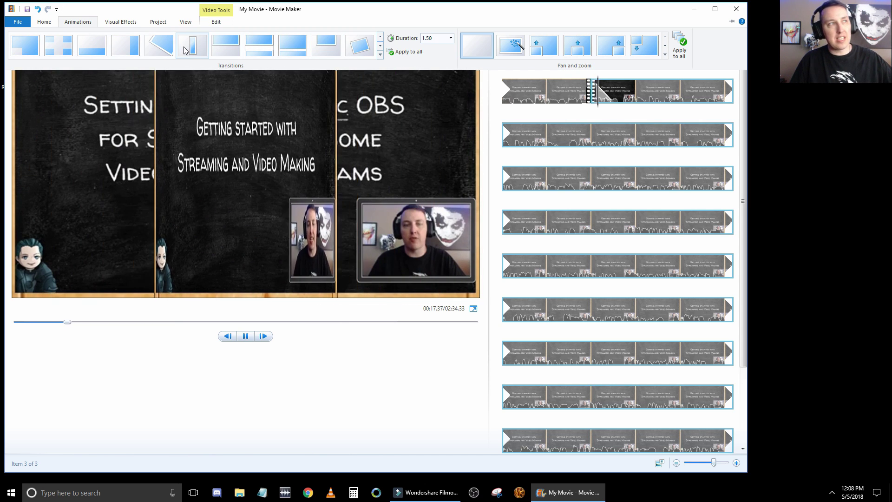
{"action": "scroll", "coordinate": [575, 171], "scroll_direction": "down", "scroll_amount": 2}
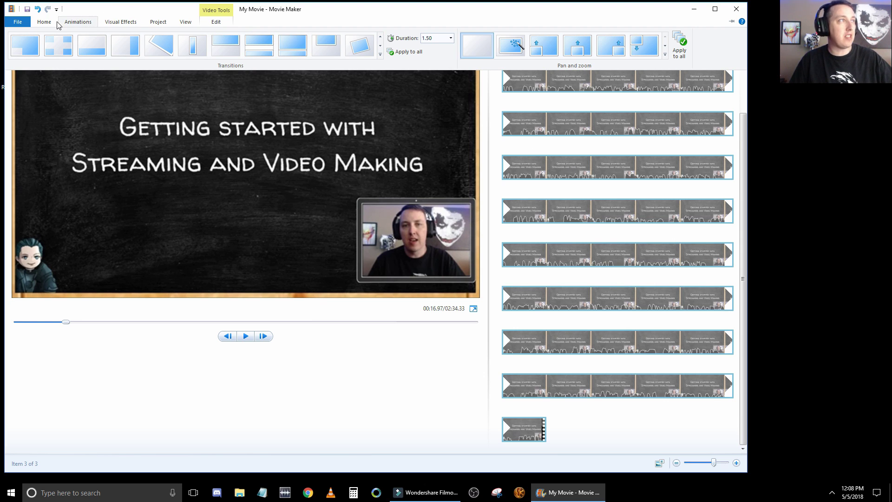
Look through the clip editing options, the project audio and aspect ratio settings, and the visual effects and animations.
{"action": "left_click", "coordinate": [218, 24]}
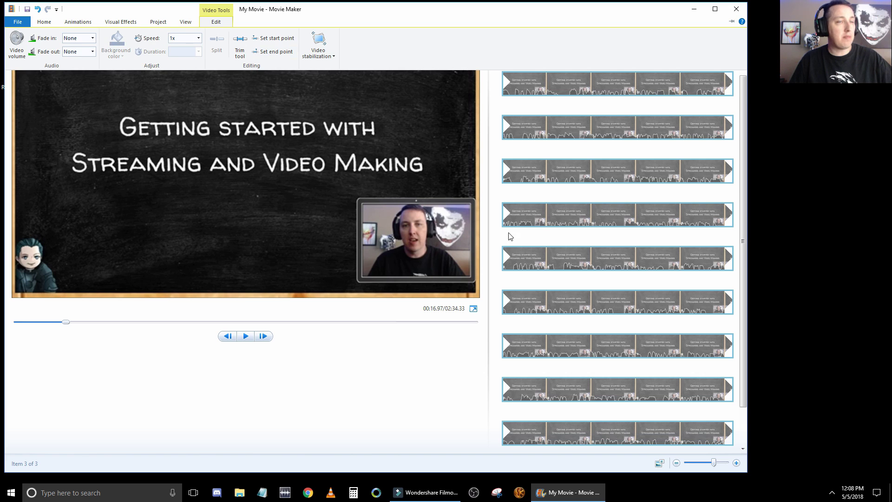
{"action": "left_click", "coordinate": [161, 23]}
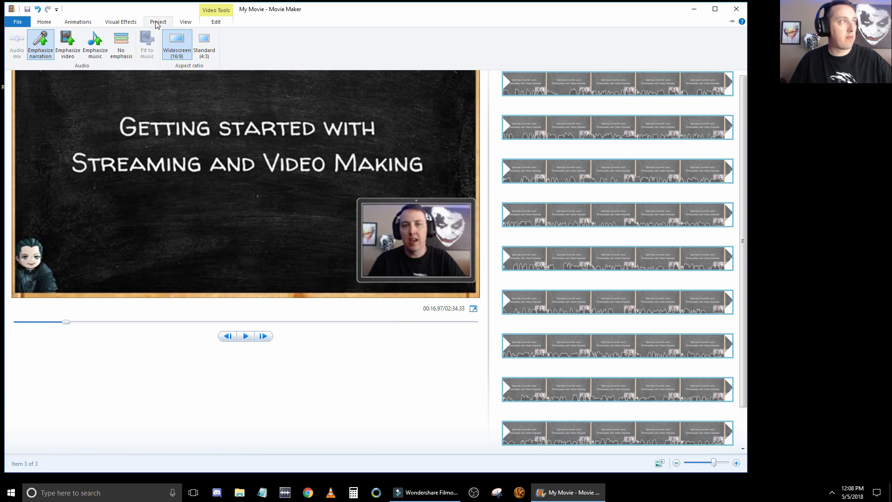
{"action": "left_click", "coordinate": [132, 23]}
{"action": "left_click", "coordinate": [87, 24]}
{"action": "left_click", "coordinate": [44, 22]}
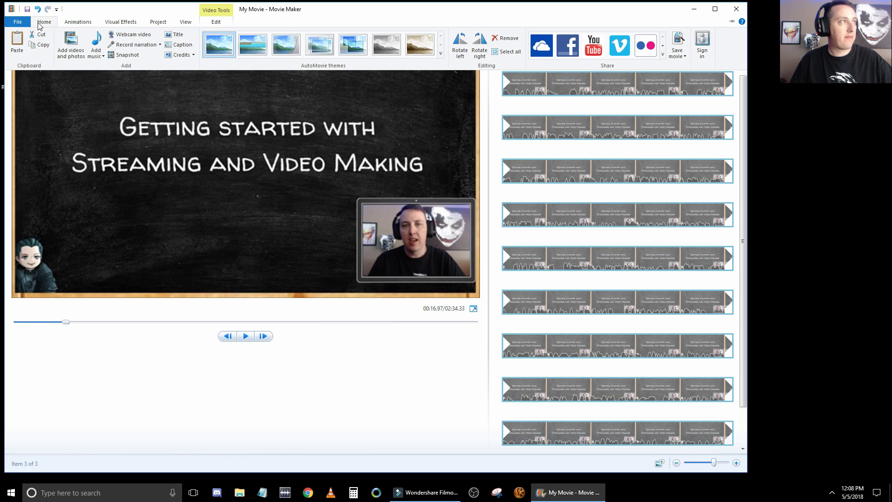
Add the ending video clip from the PC after the main recording and play its first seconds.
{"action": "left_click", "coordinate": [84, 57]}
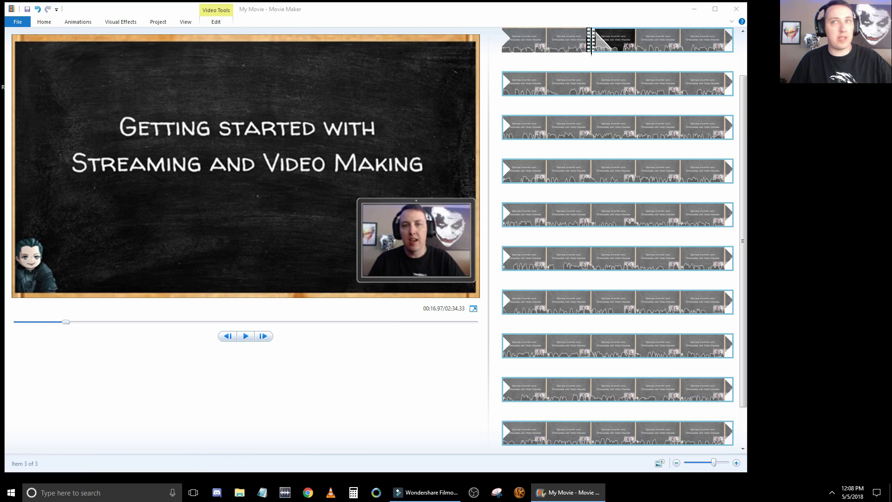
{"action": "key", "text": "Return"}
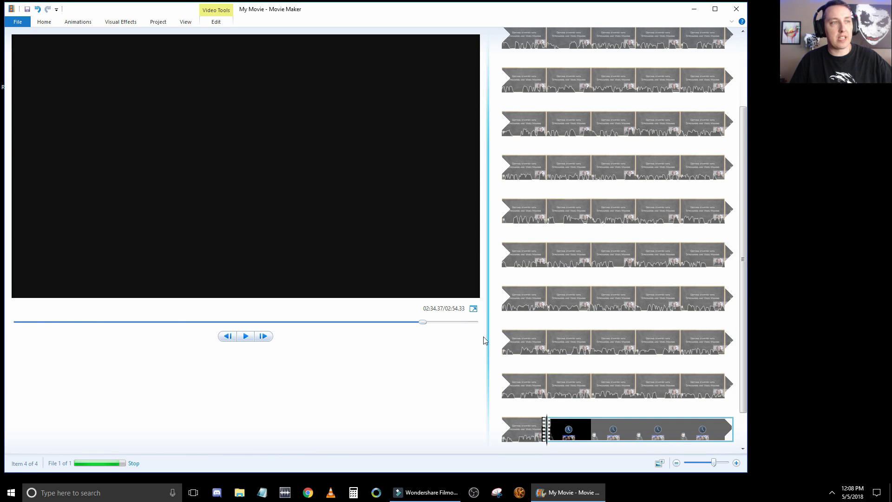
{"action": "left_click", "coordinate": [245, 339]}
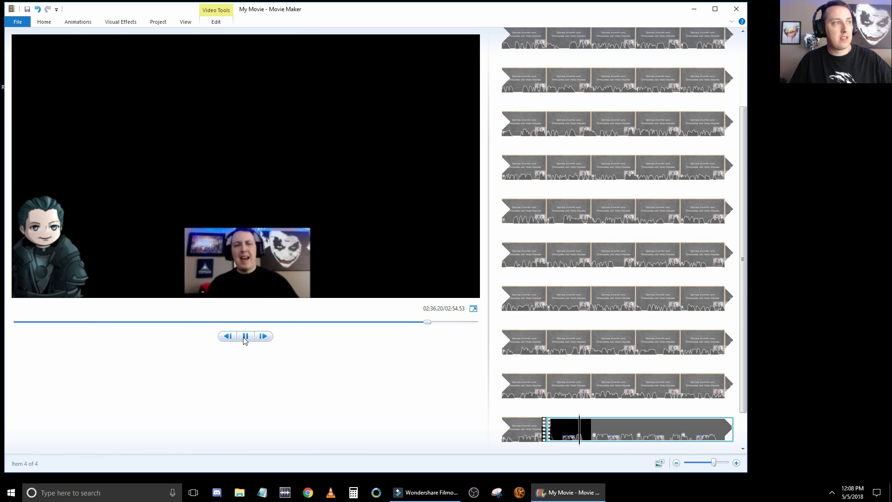
{"action": "left_click", "coordinate": [245, 339]}
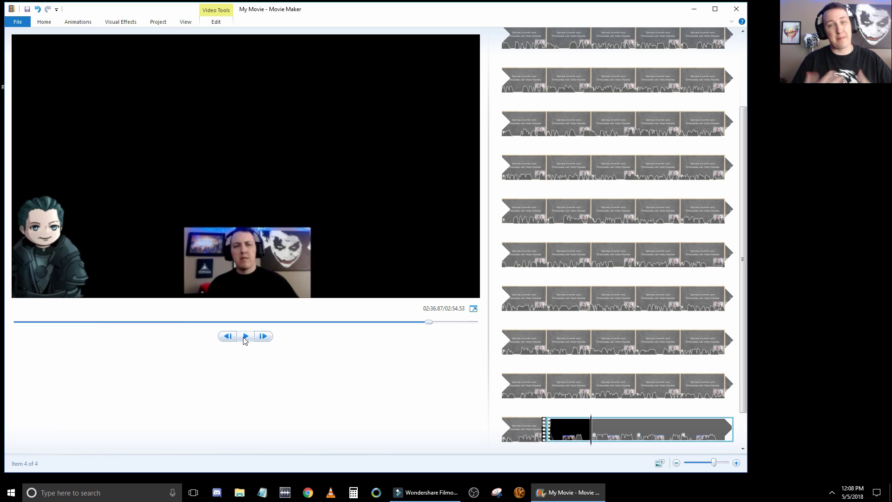
Switch to Wondershare Filmora, look over the earlier part of the timeline and open the Cover Elements media album.
{"action": "left_click", "coordinate": [415, 496]}
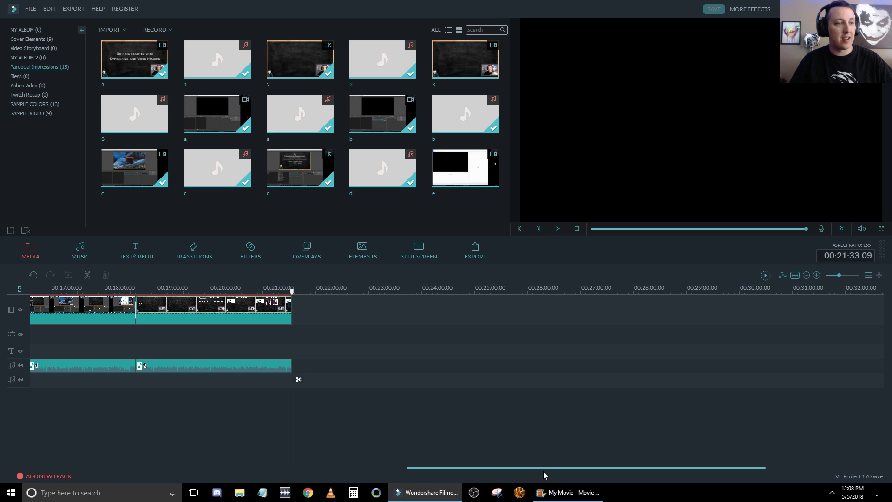
{"action": "left_click_drag", "start_coordinate": [541, 472], "coordinate": [381, 484]}
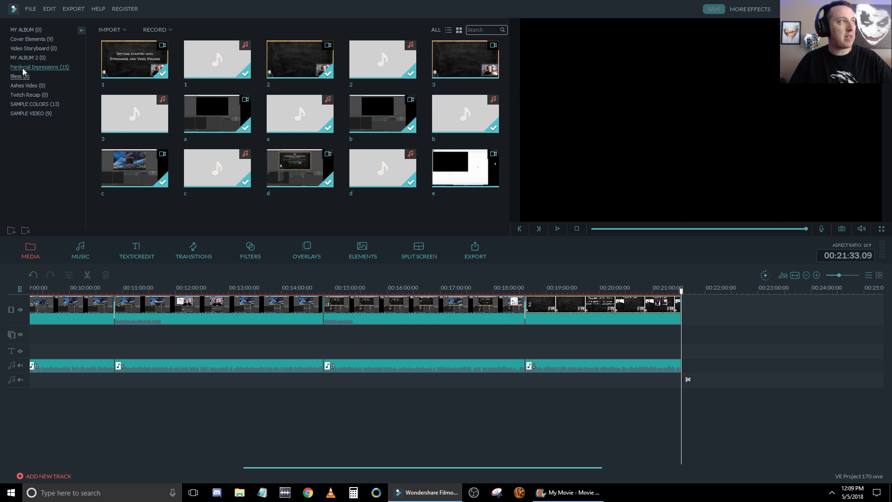
{"action": "left_click", "coordinate": [27, 40]}
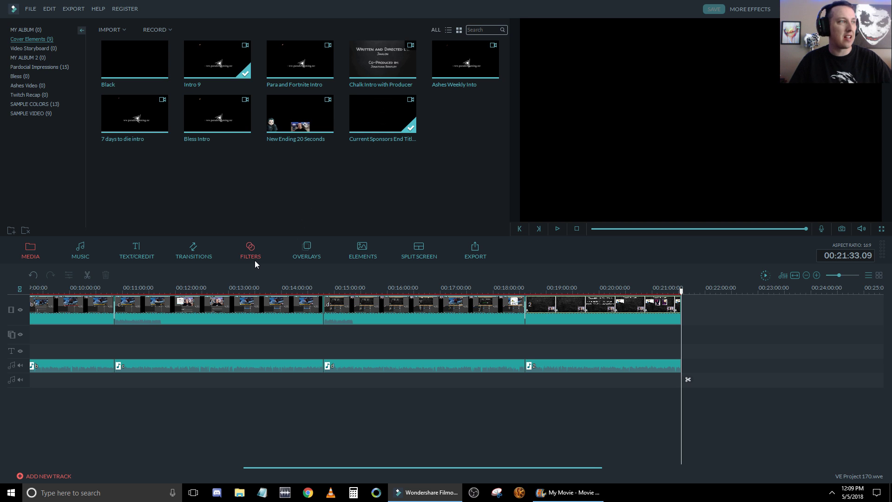
Browse Filmora's transitions, filters, overlays, elements, split screen layouts and text/credit templates.
{"action": "left_click", "coordinate": [188, 258]}
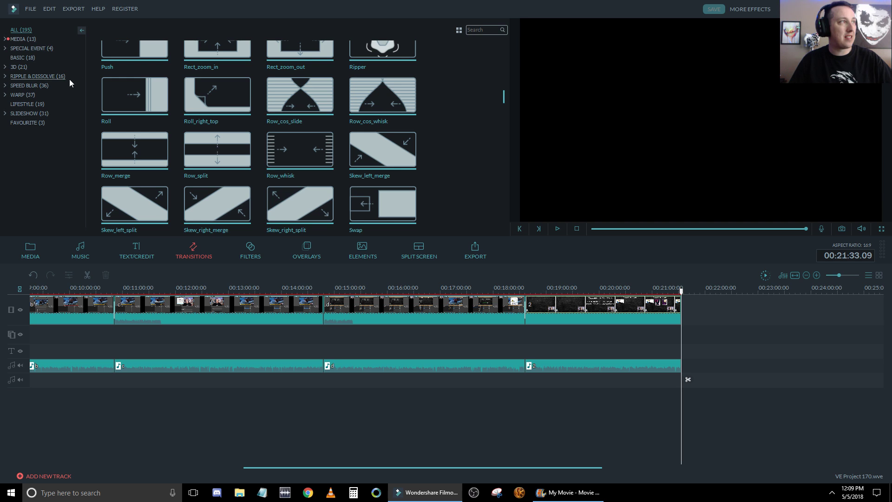
{"action": "left_click", "coordinate": [250, 259]}
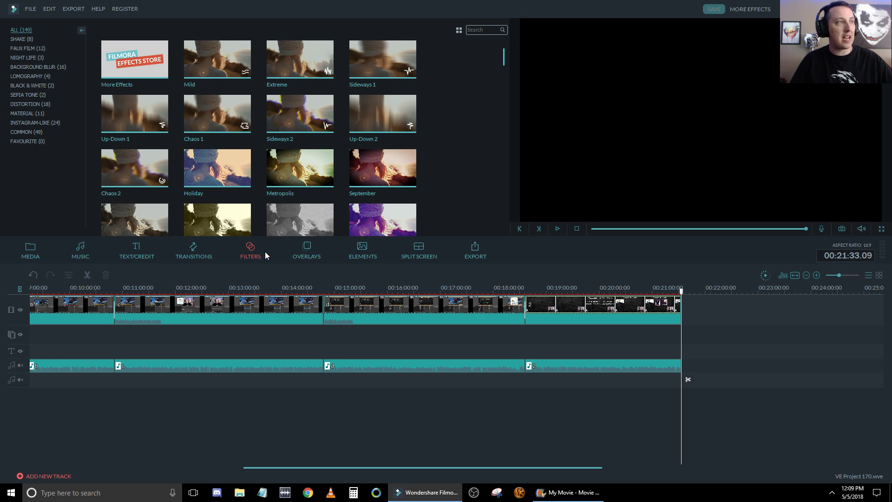
{"action": "left_click", "coordinate": [299, 246]}
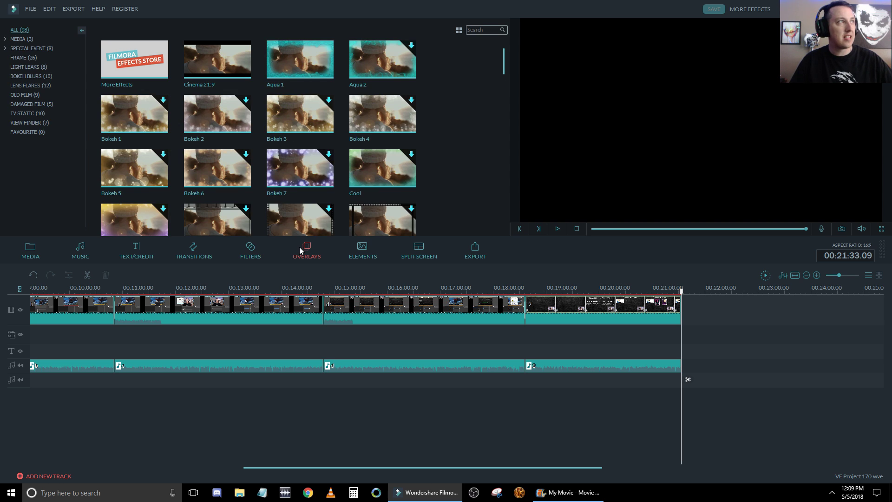
{"action": "left_click", "coordinate": [365, 251]}
{"action": "left_click", "coordinate": [407, 257]}
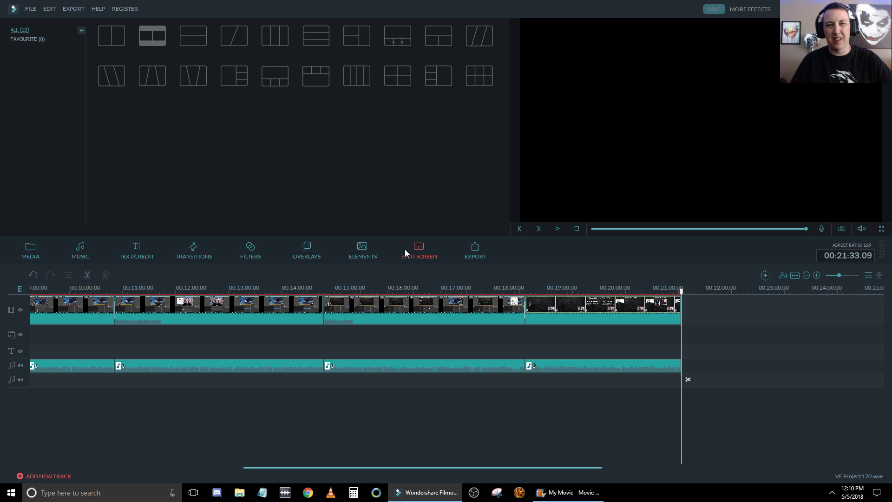
{"action": "left_click", "coordinate": [305, 256]}
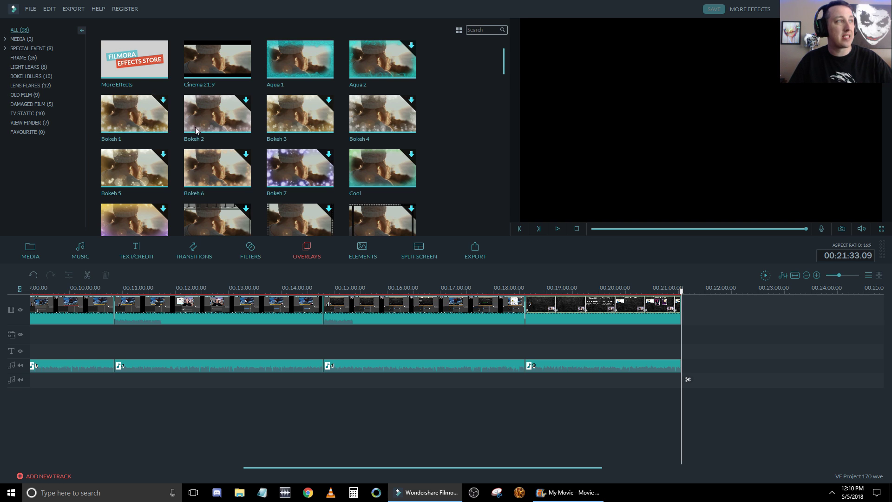
{"action": "left_click", "coordinate": [126, 256]}
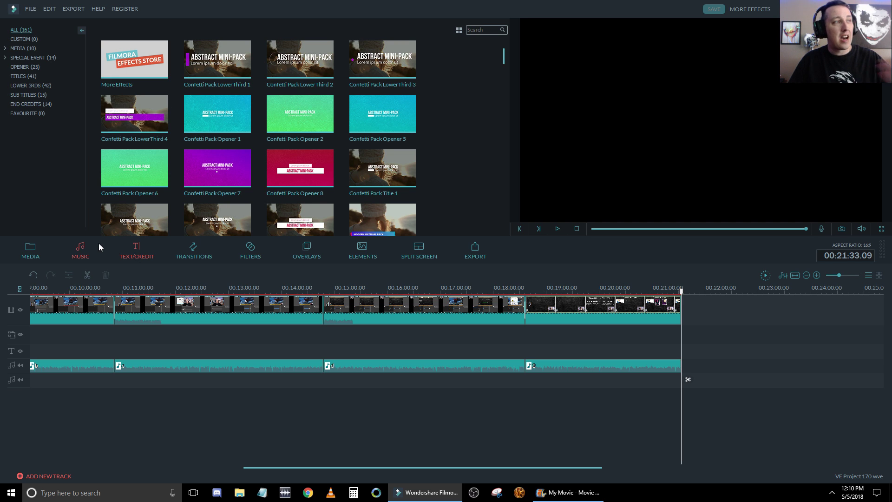